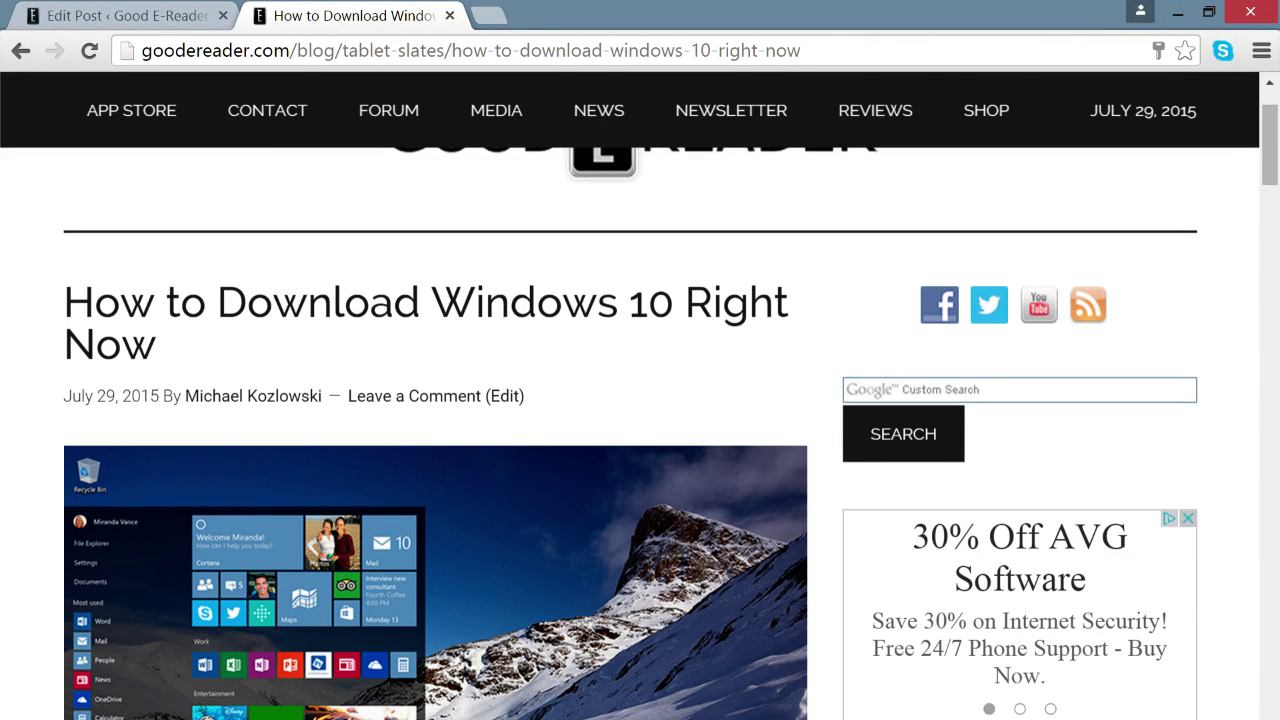
- Open Windows Update in the Control Panel from the desktop to check the update status
scroll(640, 430, "up", 1)
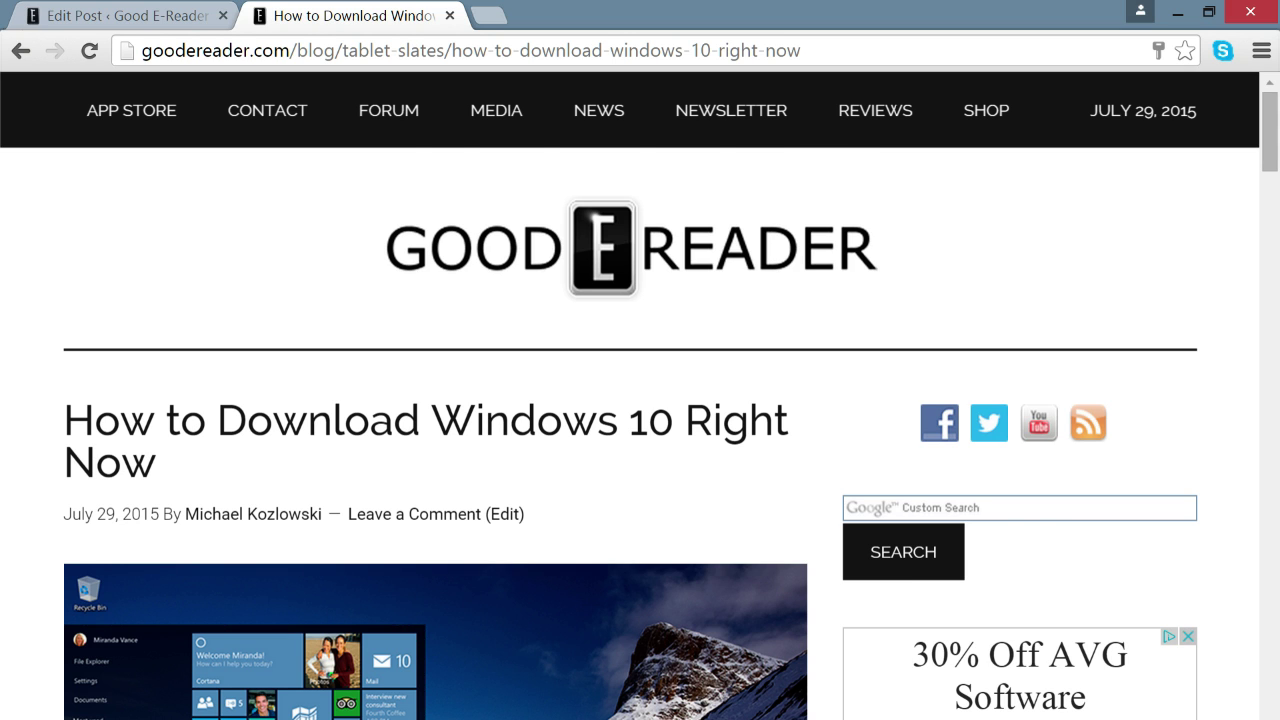
scroll(640, 430, "down", 3)
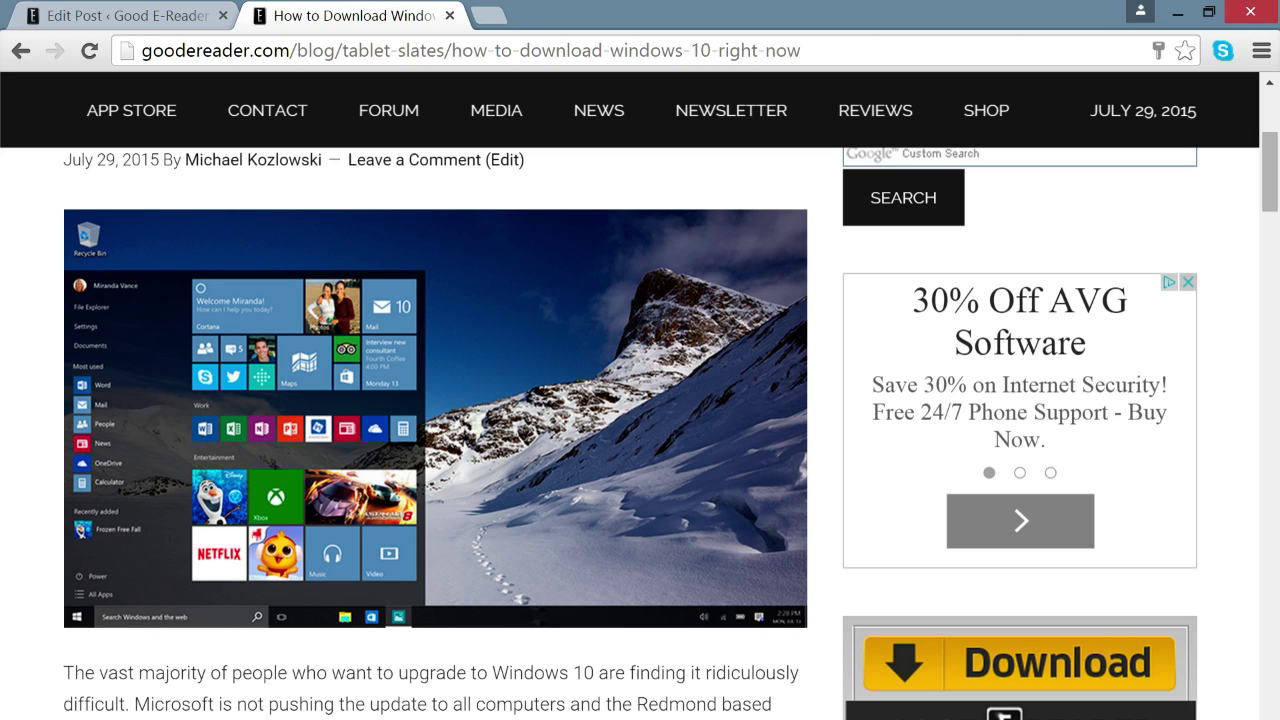
key("super+d")
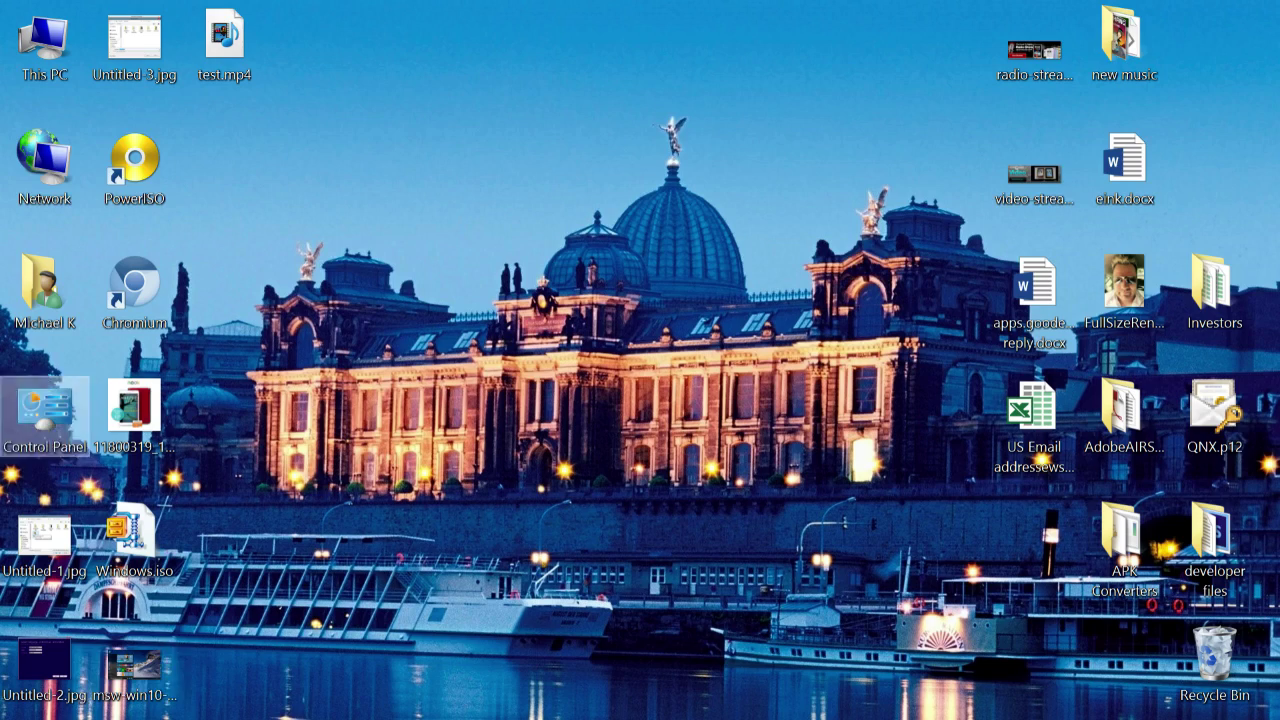
double_click(44, 416)
scroll(750, 690, "down", 3)
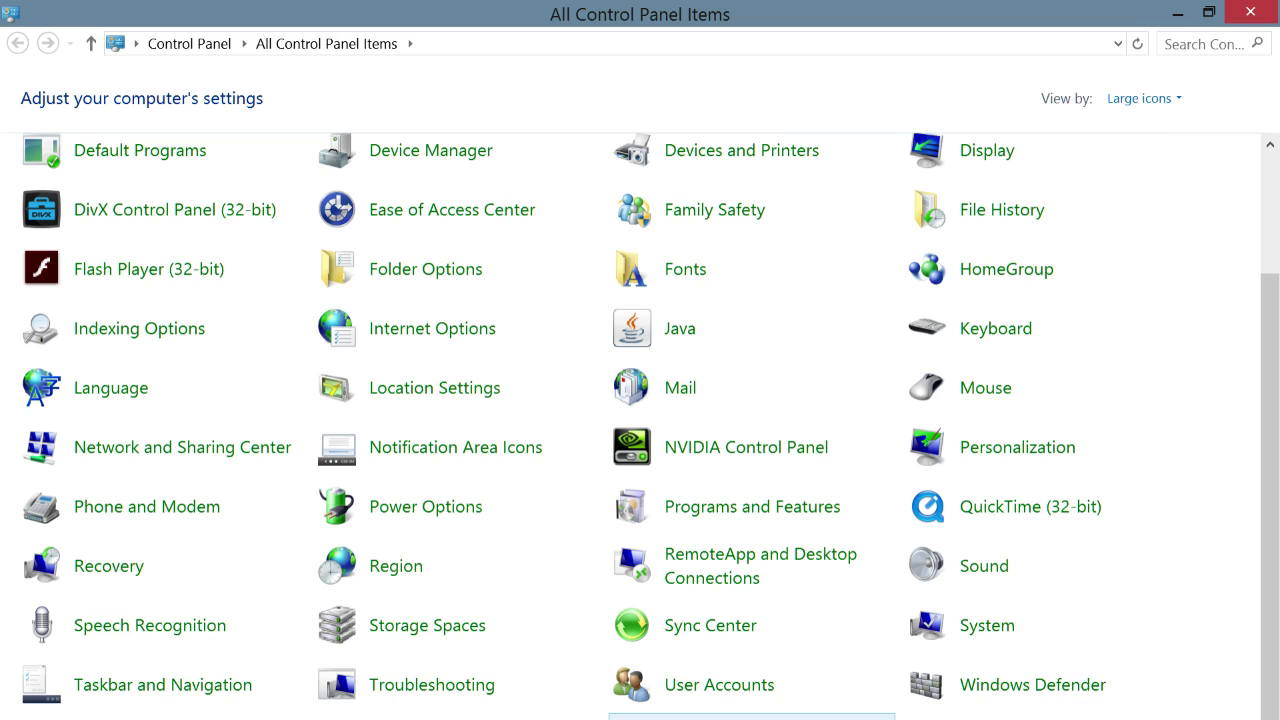
left_click(750, 716)
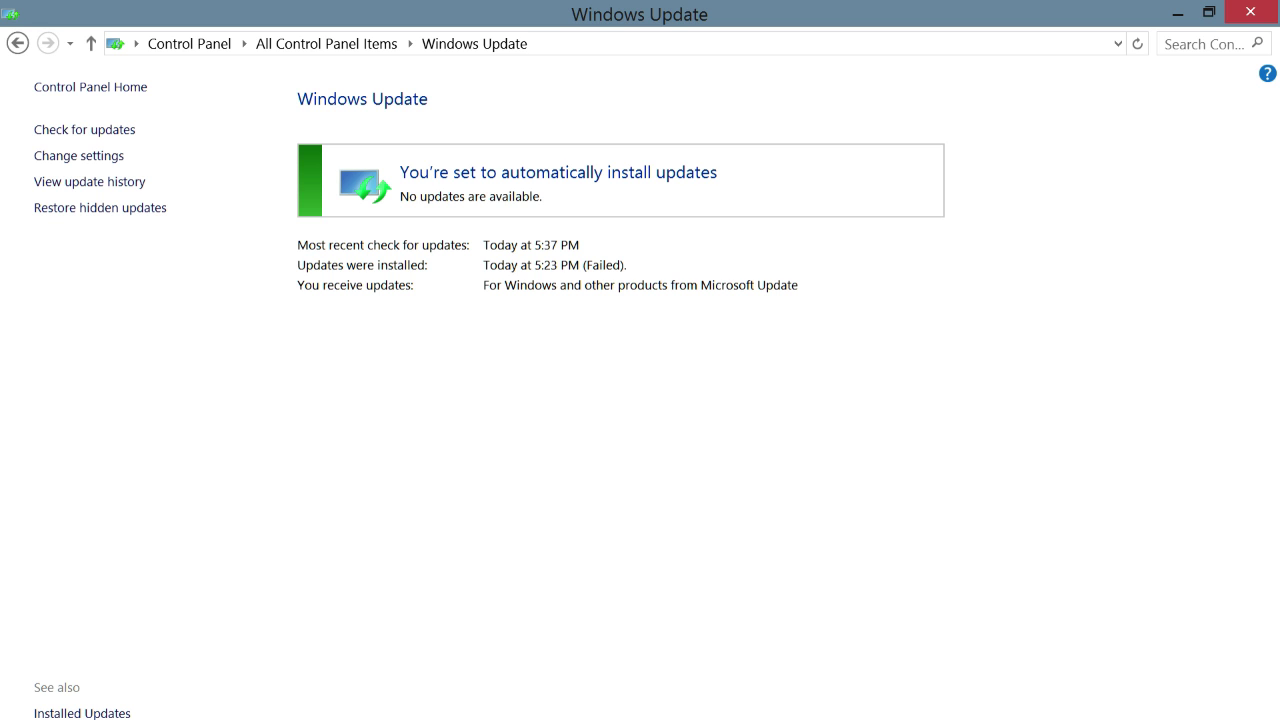
- Return to the Good E-Reader article and follow its link to Microsoft's Windows 10 software download page
key("alt+Tab")
scroll(640, 430, "up", 2)
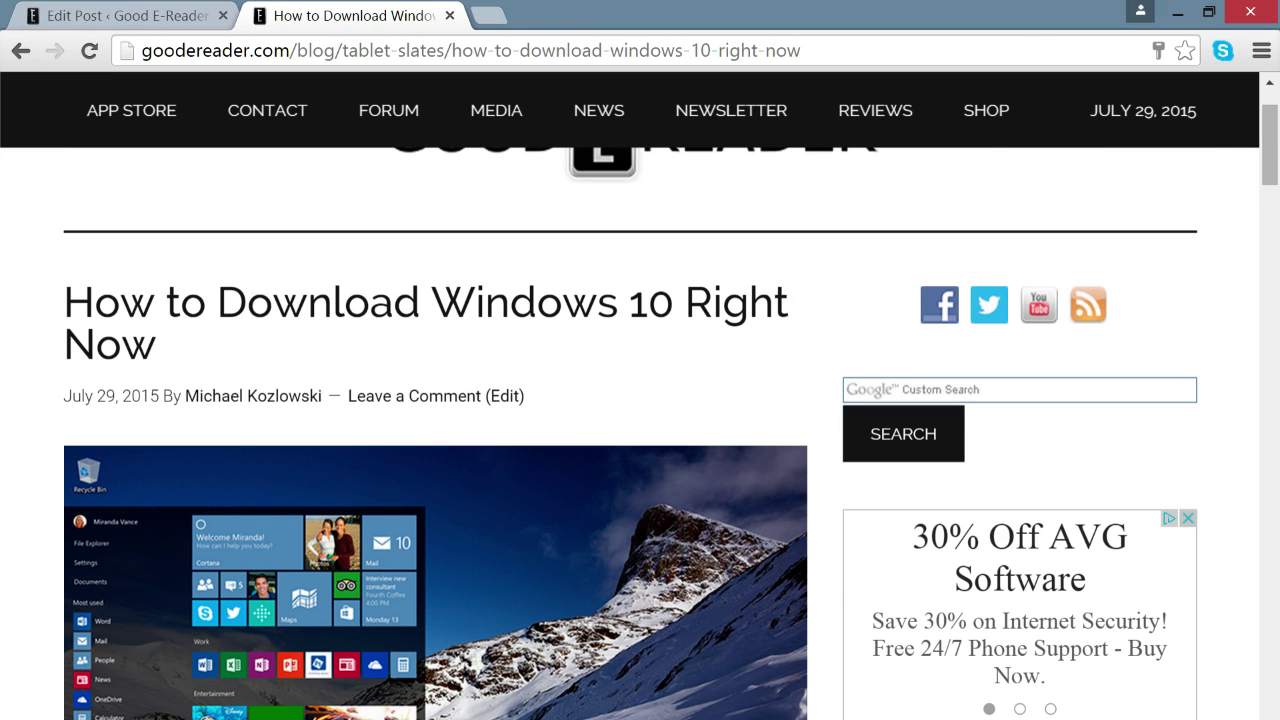
scroll(640, 430, "down", 4)
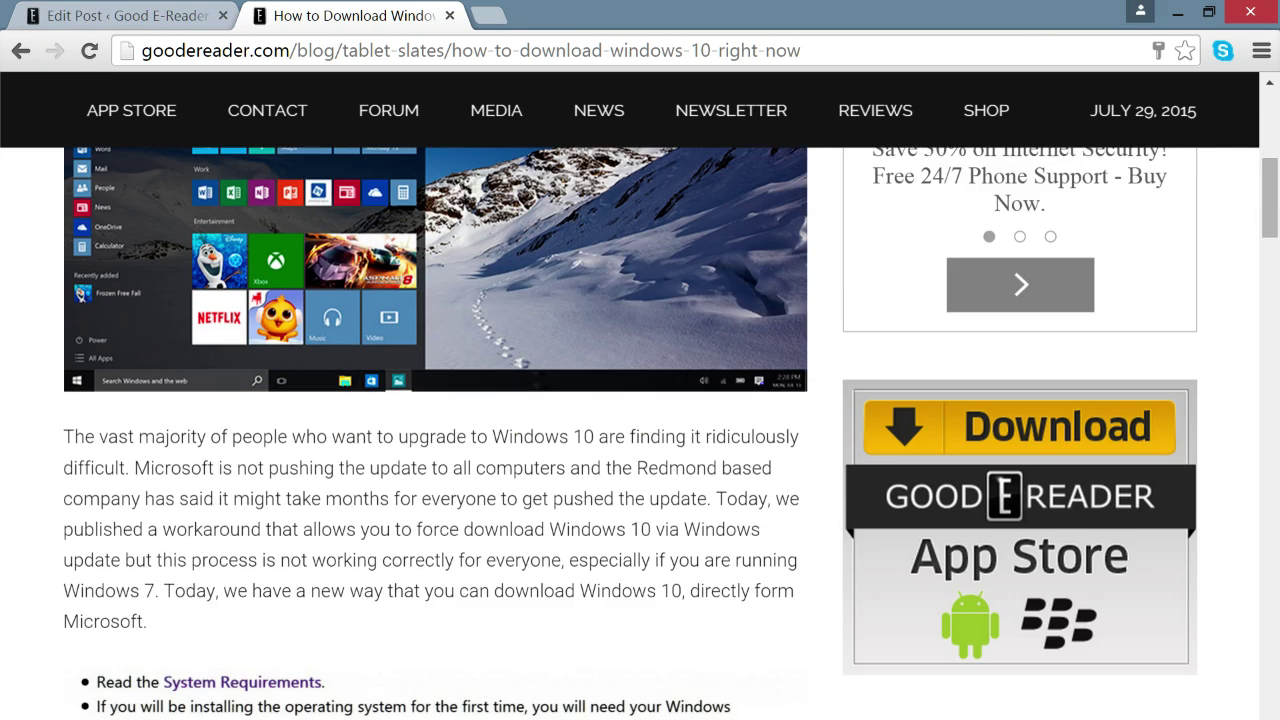
scroll(435, 430, "up", 2)
scroll(435, 430, "down", 7)
scroll(435, 430, "up", 1)
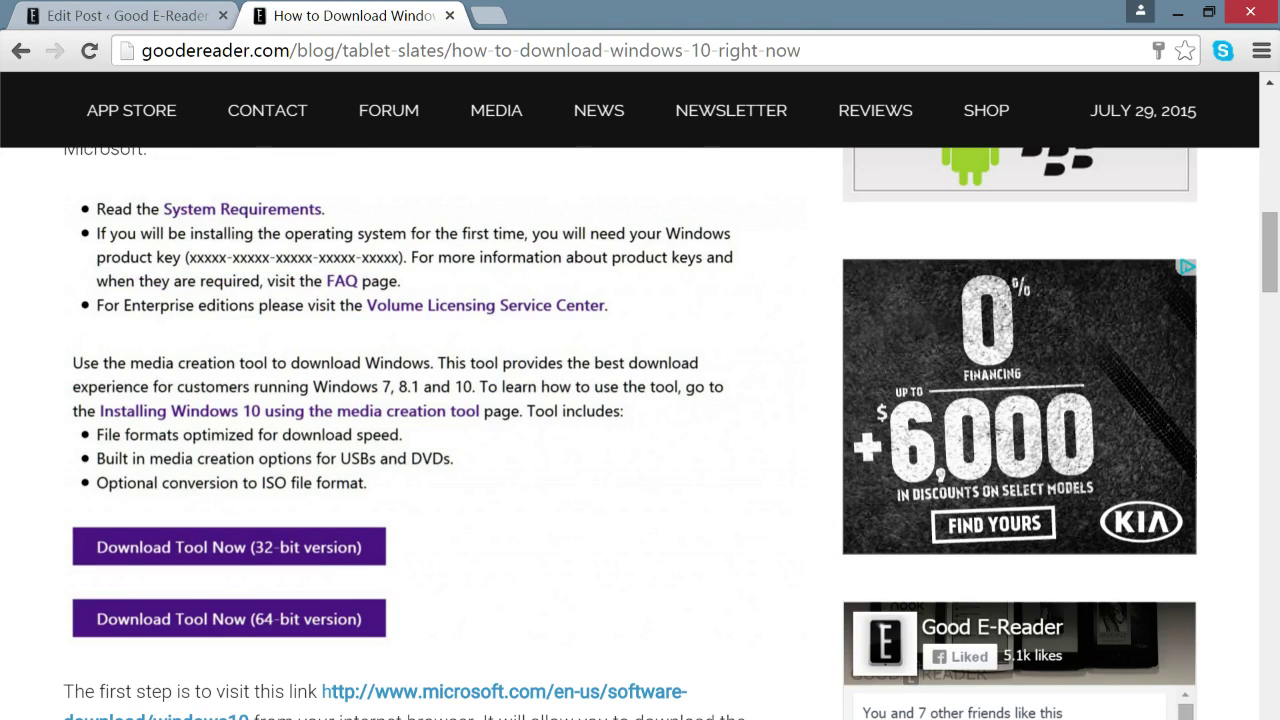
scroll(435, 430, "up", 1)
scroll(435, 430, "down", 1)
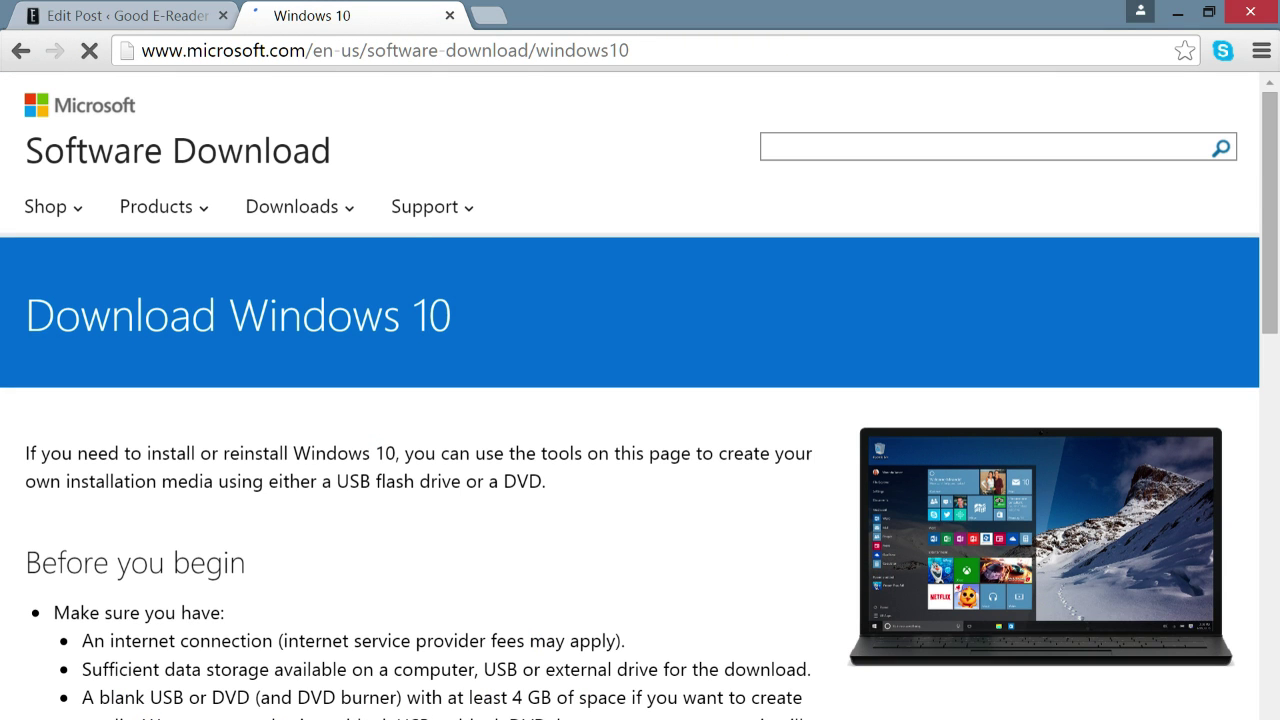
- Review the prerequisites under Before you begin and the media creation tool's 32-bit and 64-bit download options
scroll(630, 400, "down", 1)
scroll(630, 400, "down", 1)
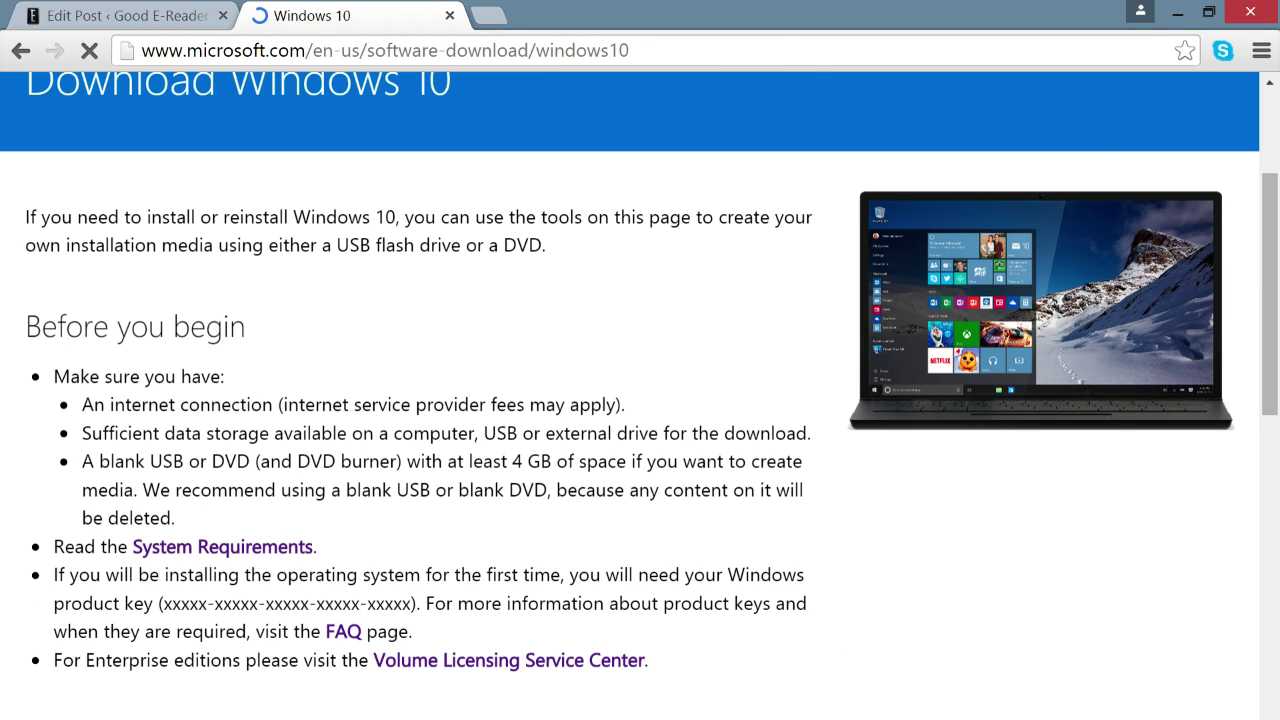
scroll(630, 400, "down", 1)
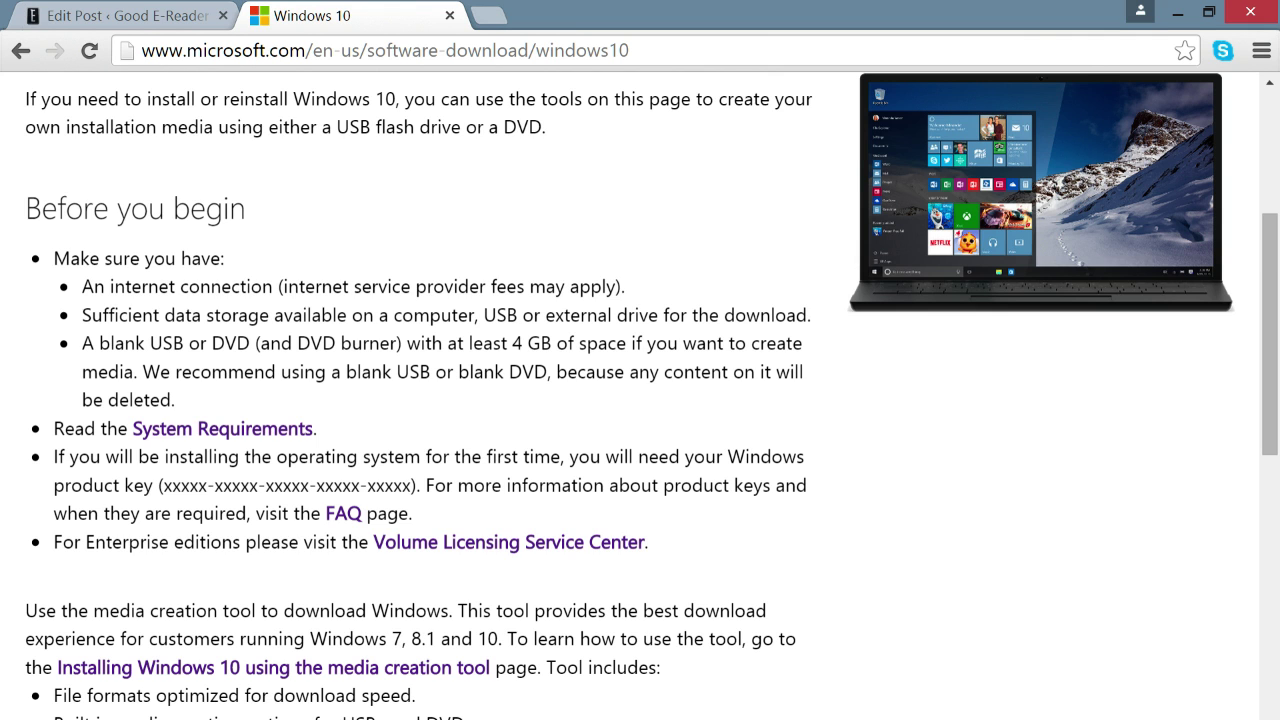
scroll(630, 400, "down", 1)
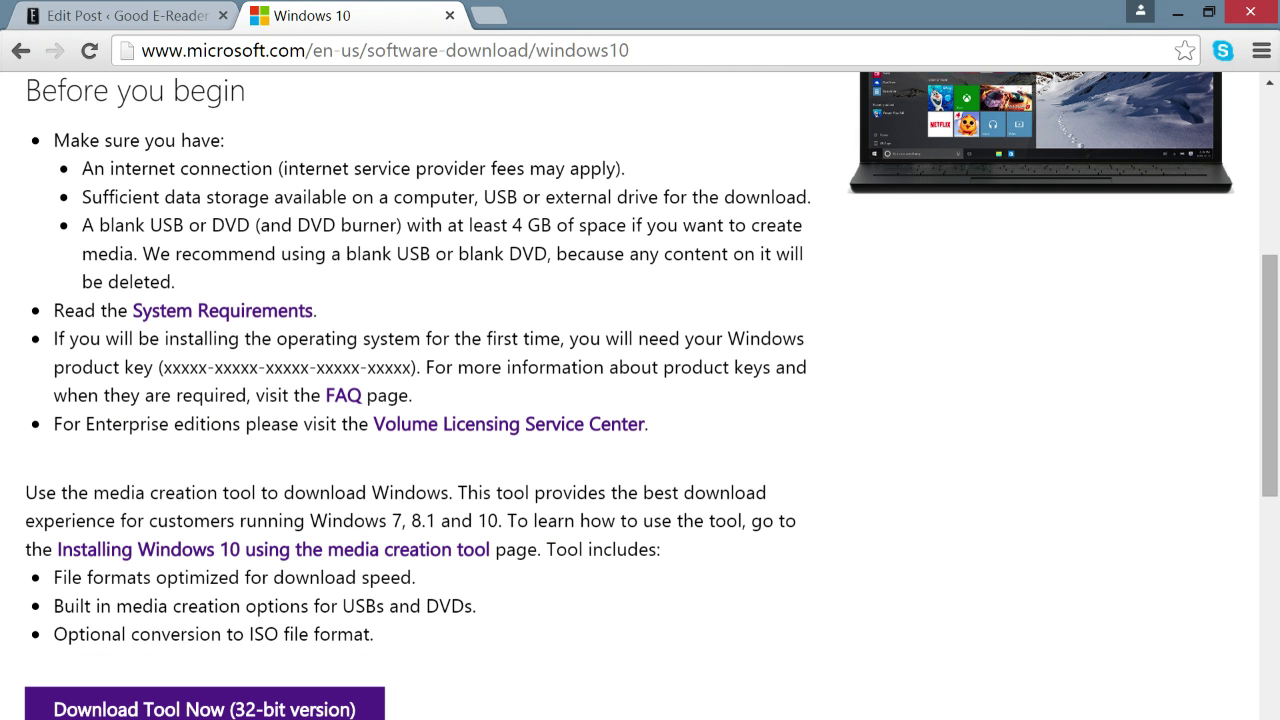
scroll(630, 400, "down", 2)
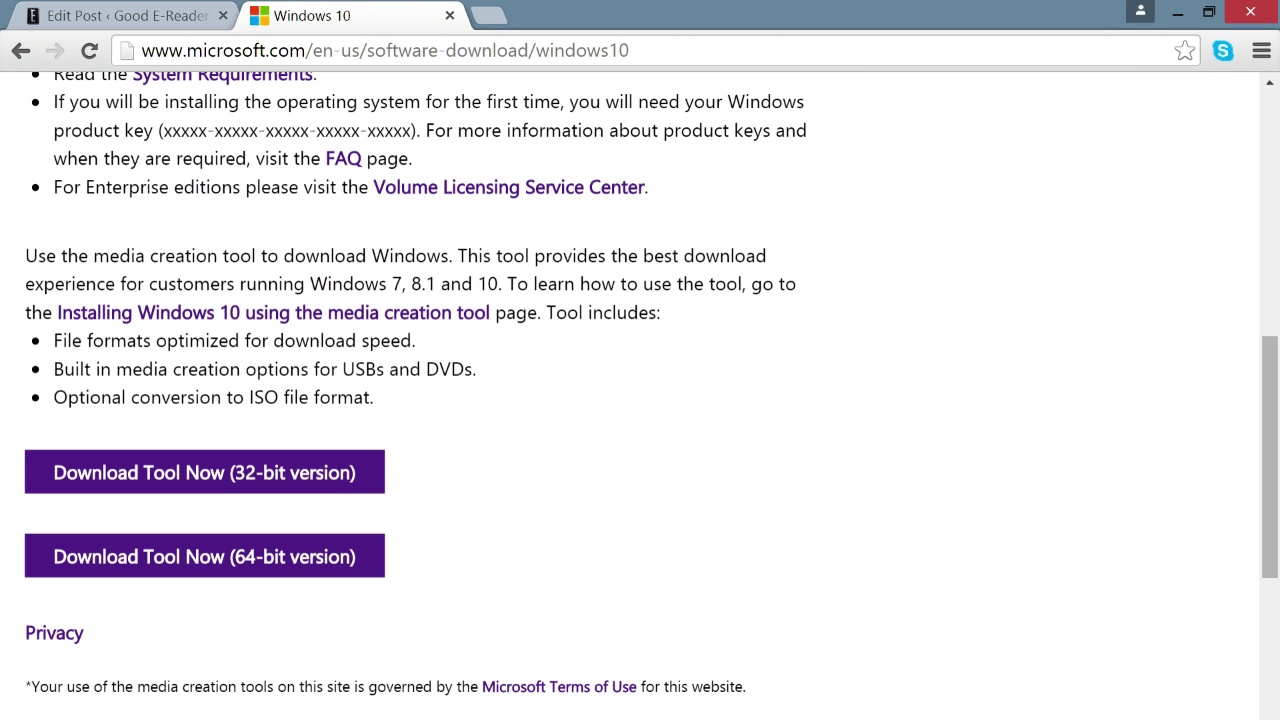
scroll(630, 400, "up", 1)
scroll(630, 400, "down", 1)
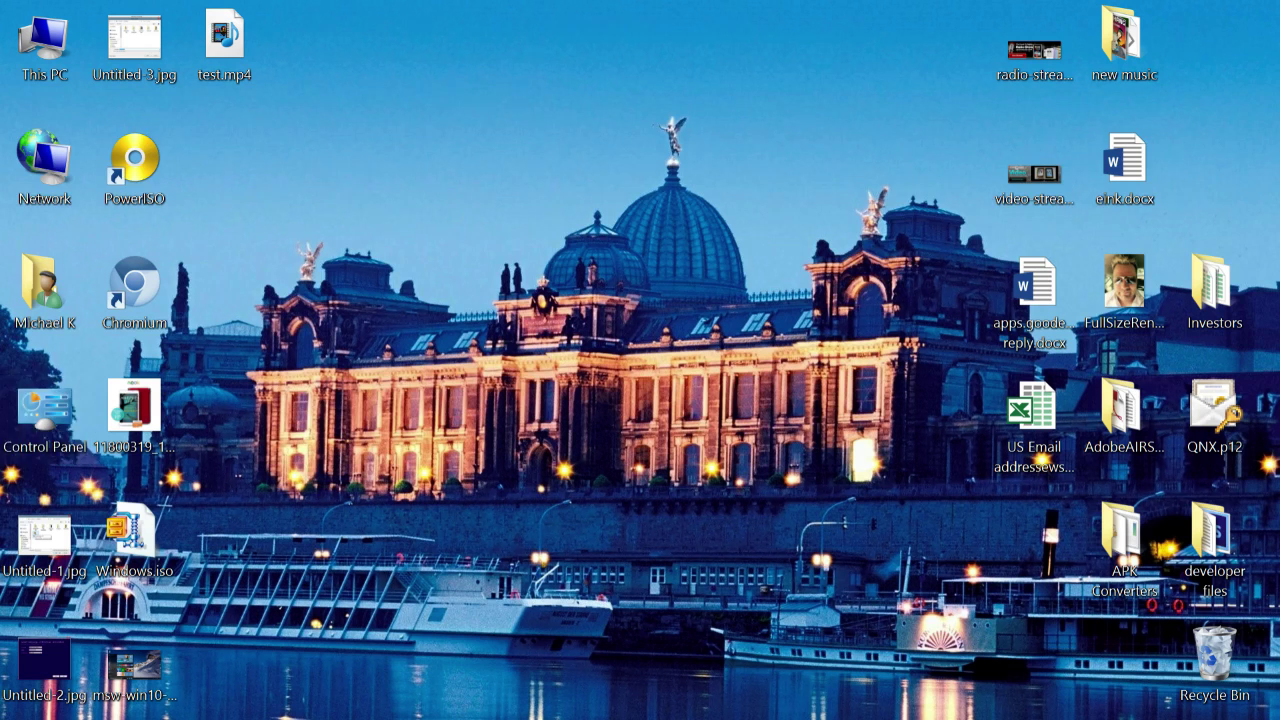
- Check the computer's system type on the Control Panel's System page, and close the window
double_click(43, 400)
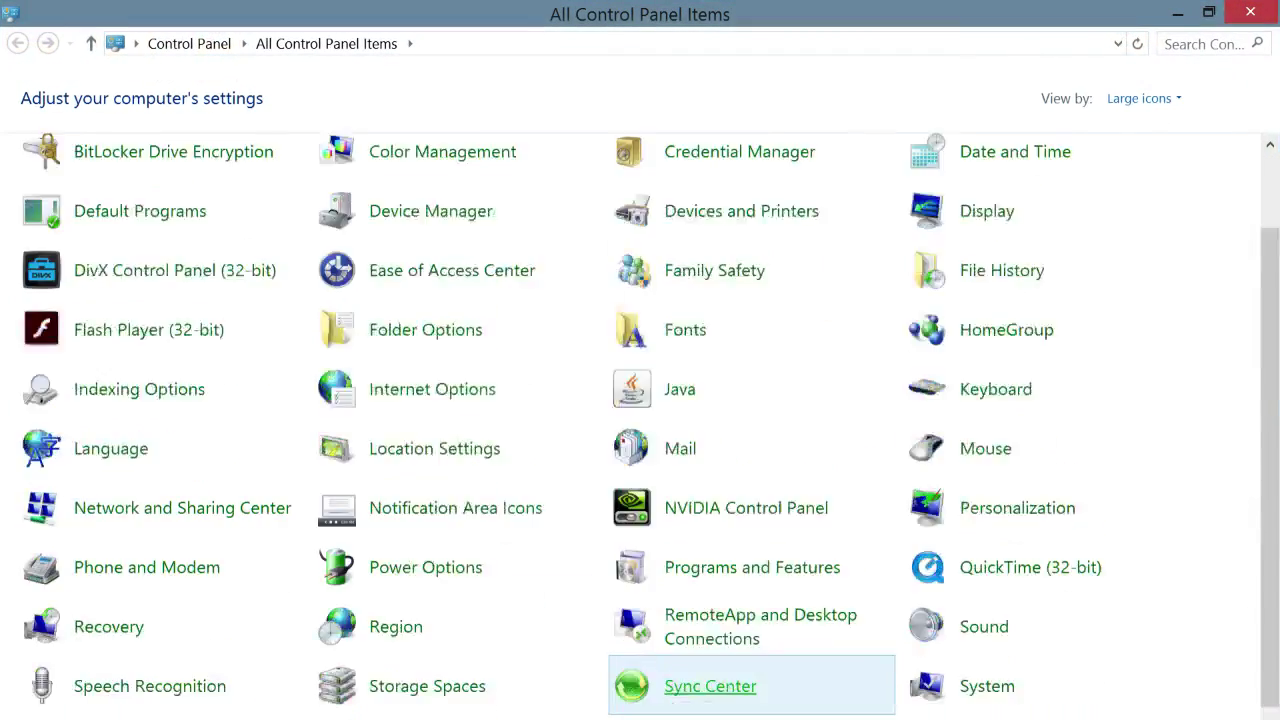
scroll(710, 686, "down", 1)
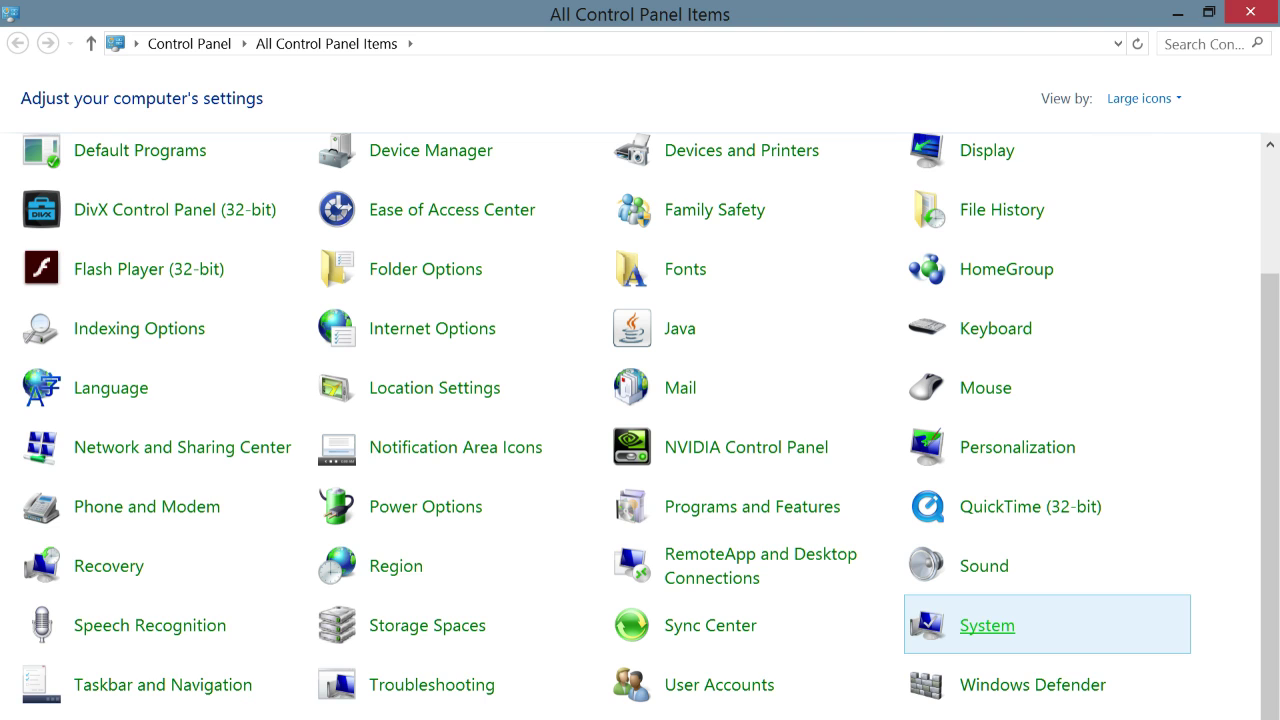
left_click(987, 625)
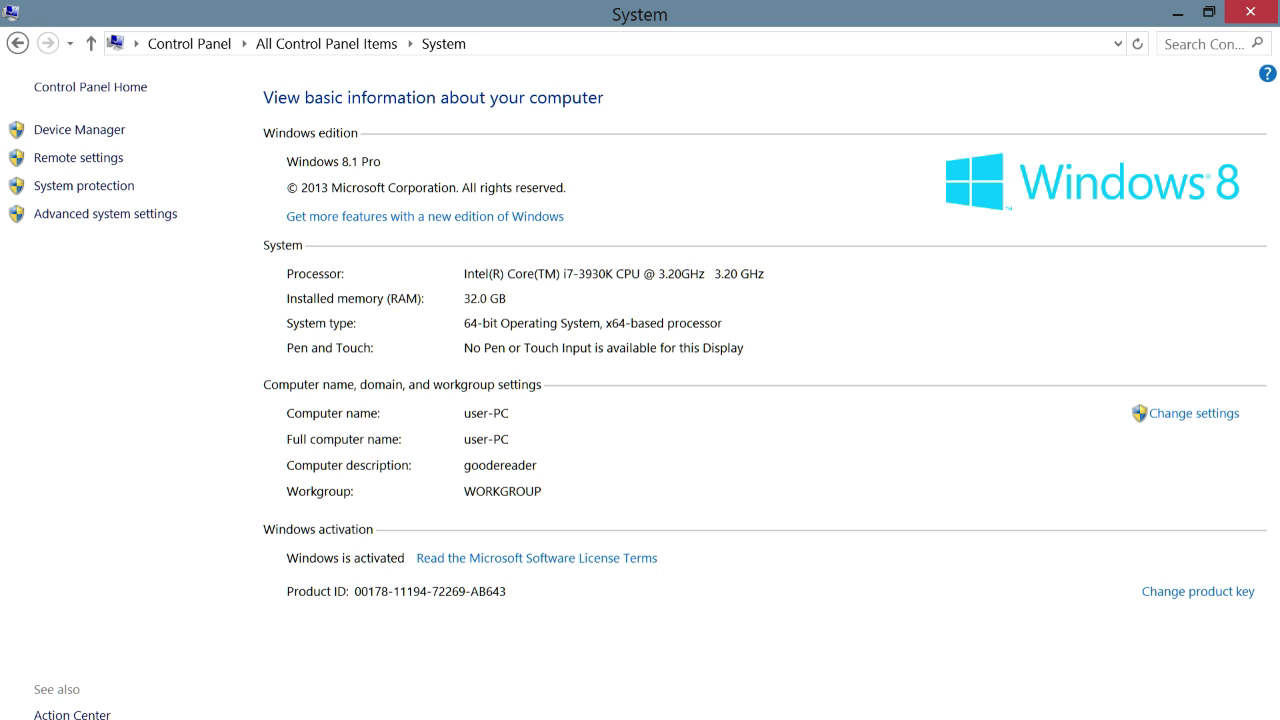
left_click(1250, 11)
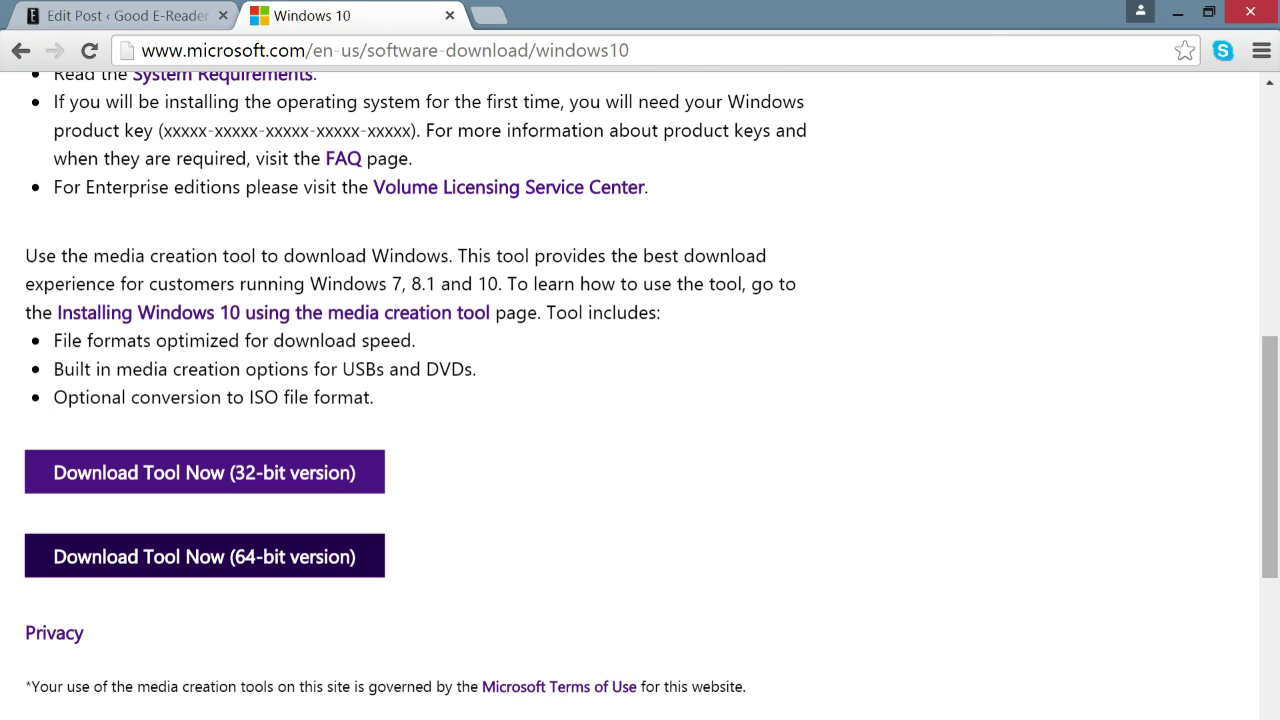
- Download the 64-bit version of the media creation tool and launch Windows 10 Setup
left_click(204, 556)
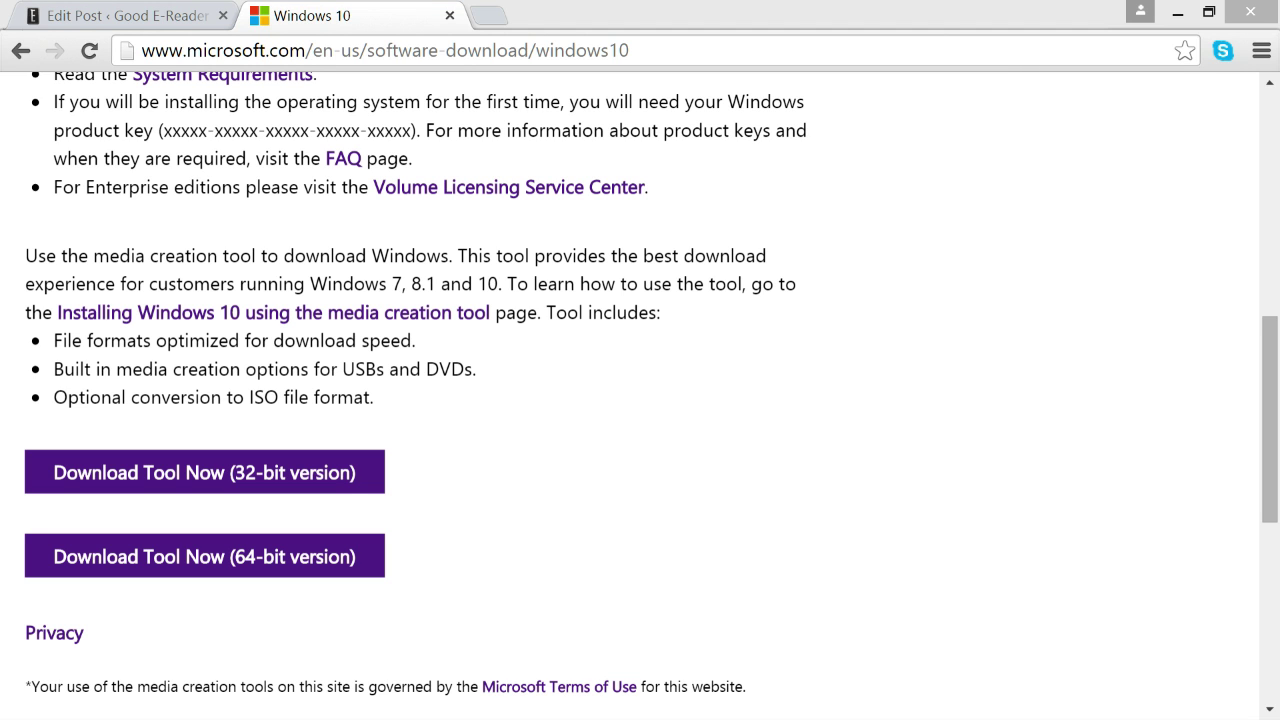
left_click(1125, 86)
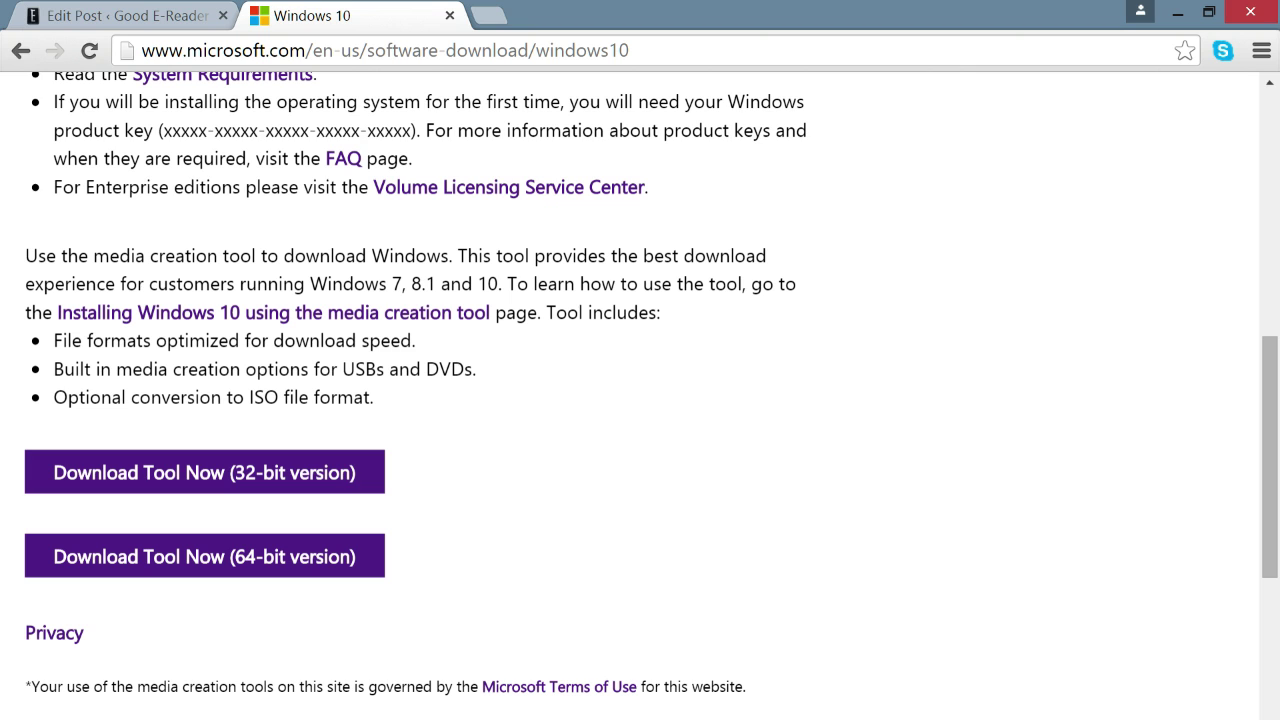
scroll(640, 400, "down", 5)
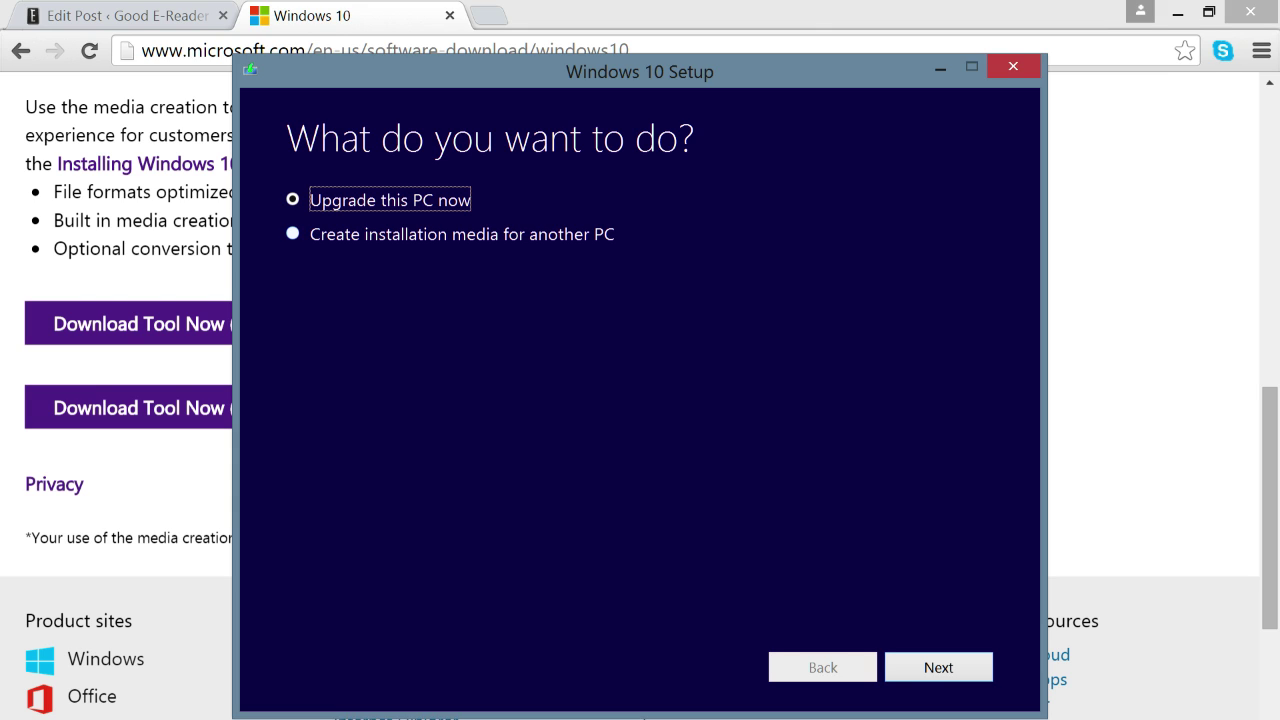
- Choose to create installation media for another PC and set the language to English (United States)
left_click(292, 233)
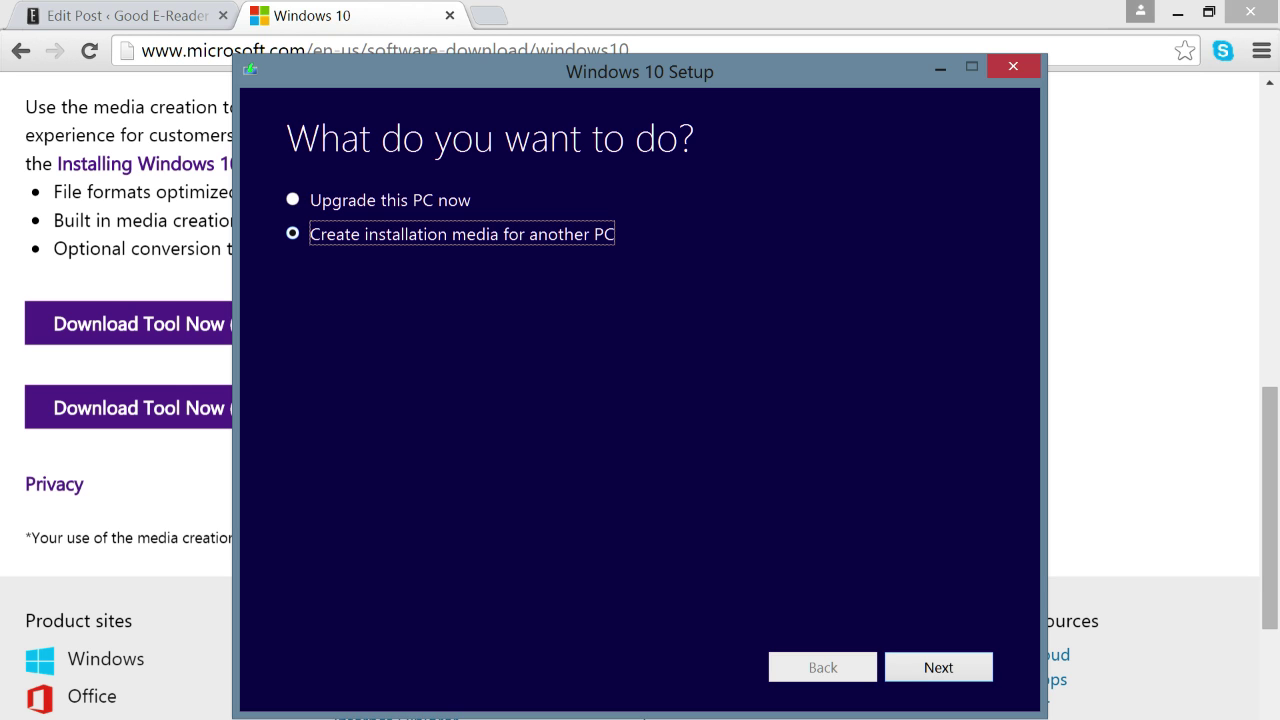
left_click(938, 667)
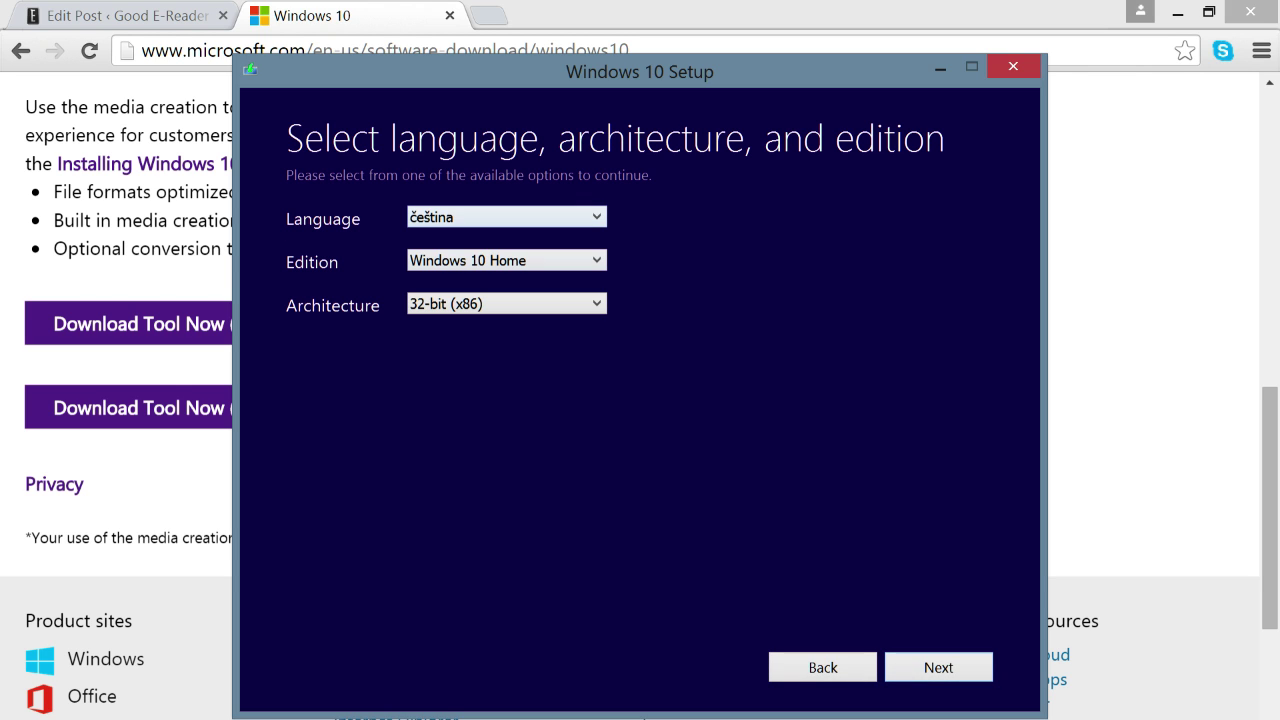
left_click(506, 216)
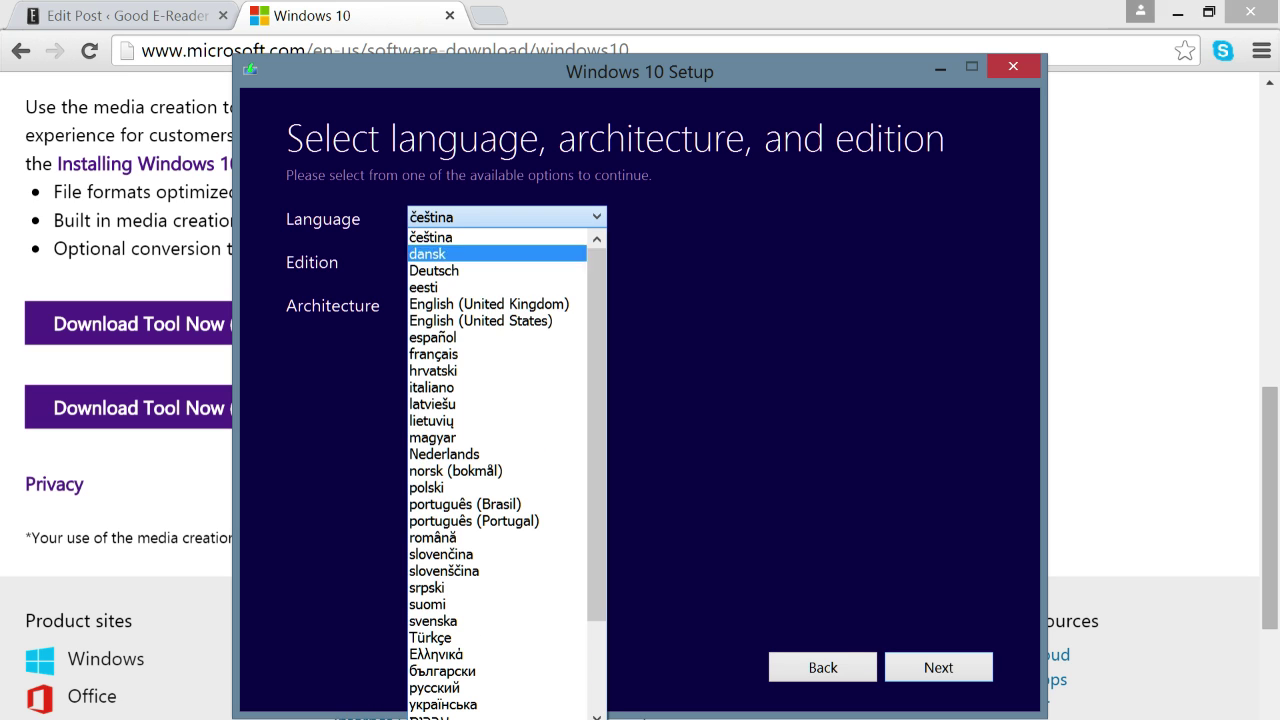
key("Return")
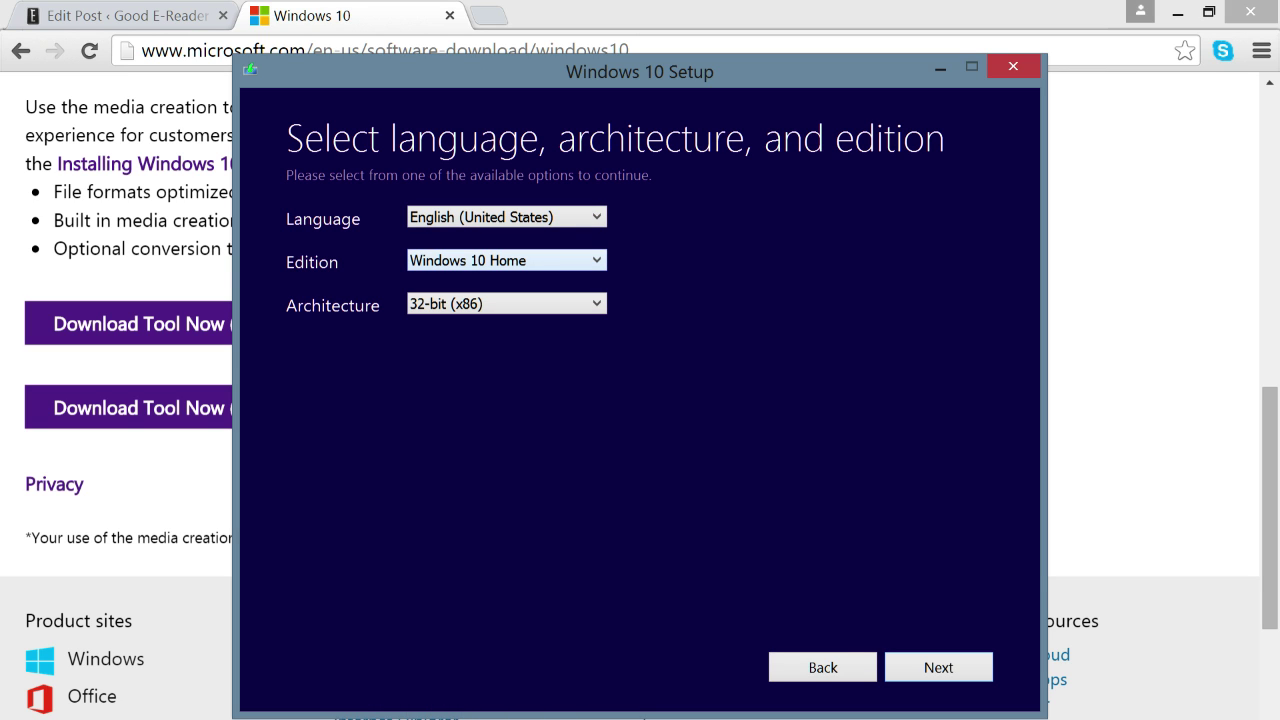
- Set the edition to Windows 10 Pro and the architecture to 64-bit (x64), and continue to the media choice
key("alt+Down")
key("Down")
key("Down")
key("Down")
key("Down")
key("Up")
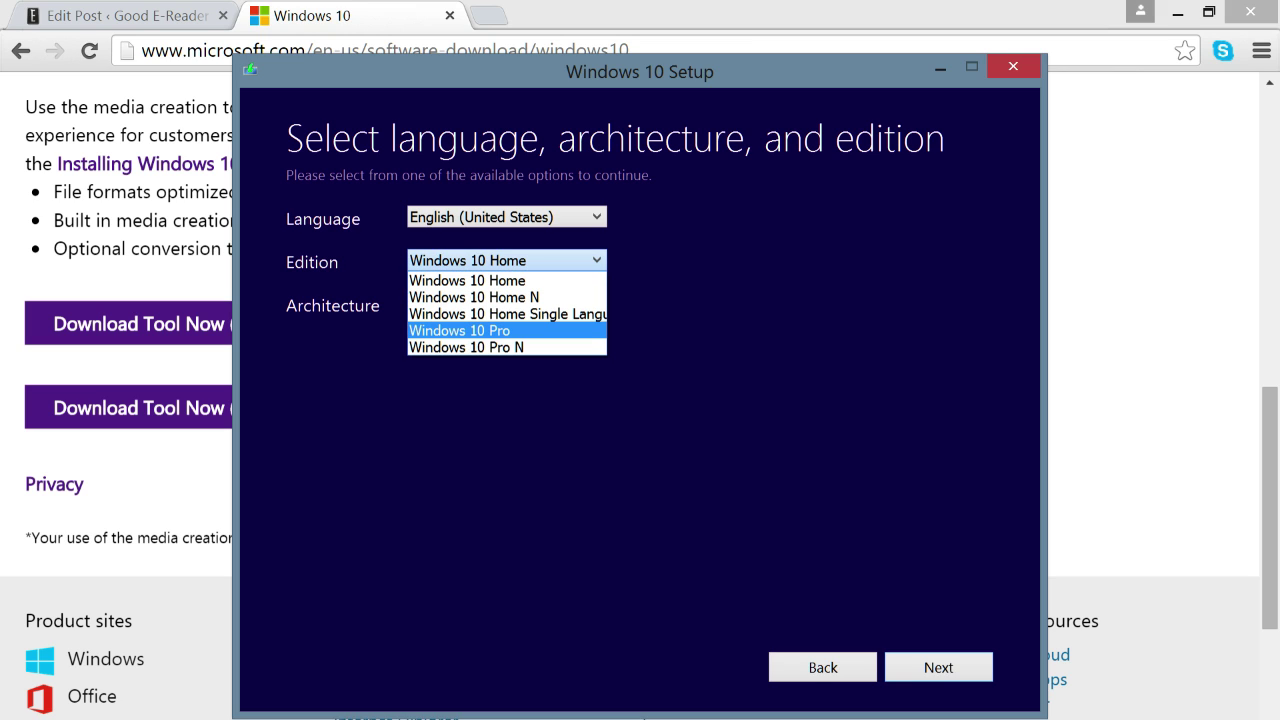
key("Return")
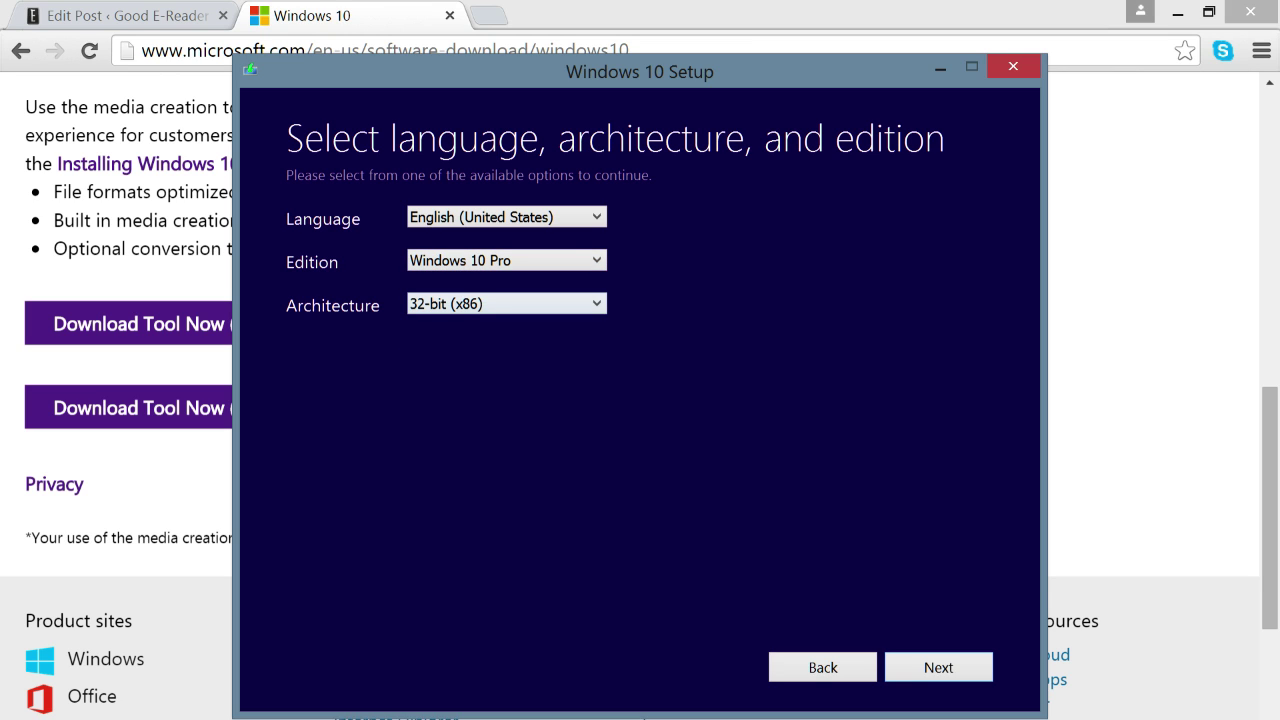
key("alt+Down")
key("Down")
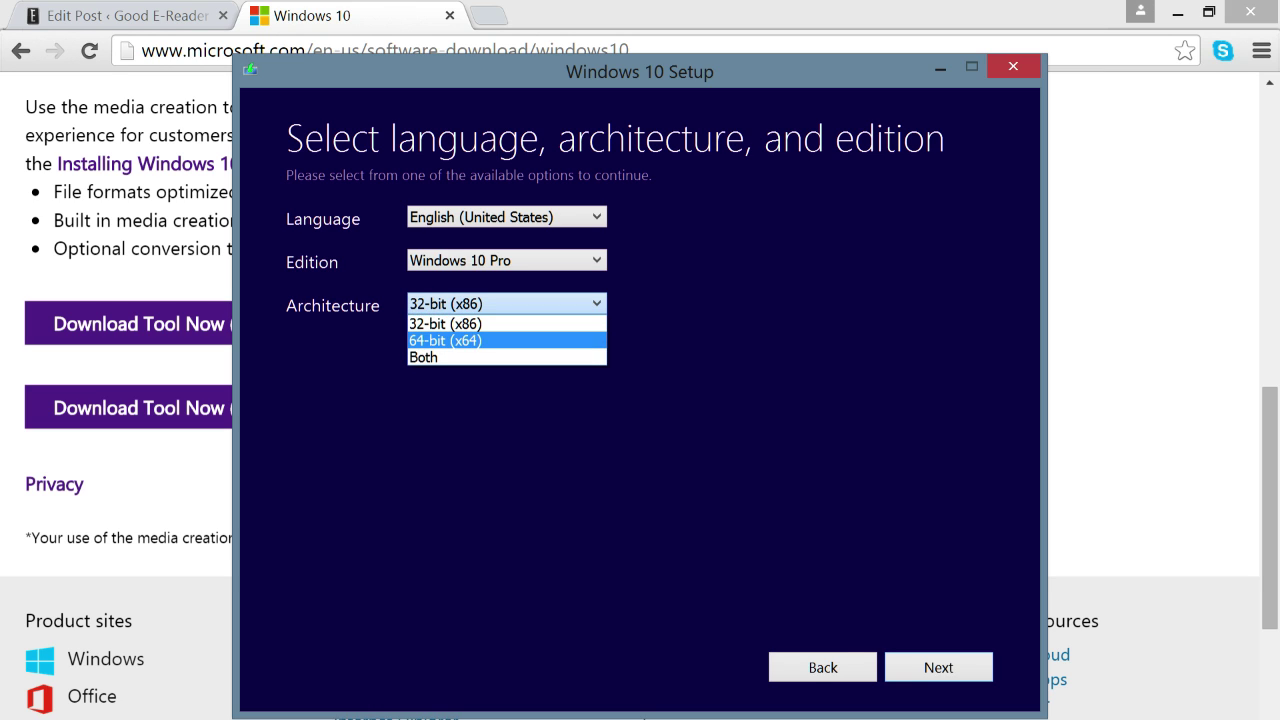
key("Return")
key("Return")
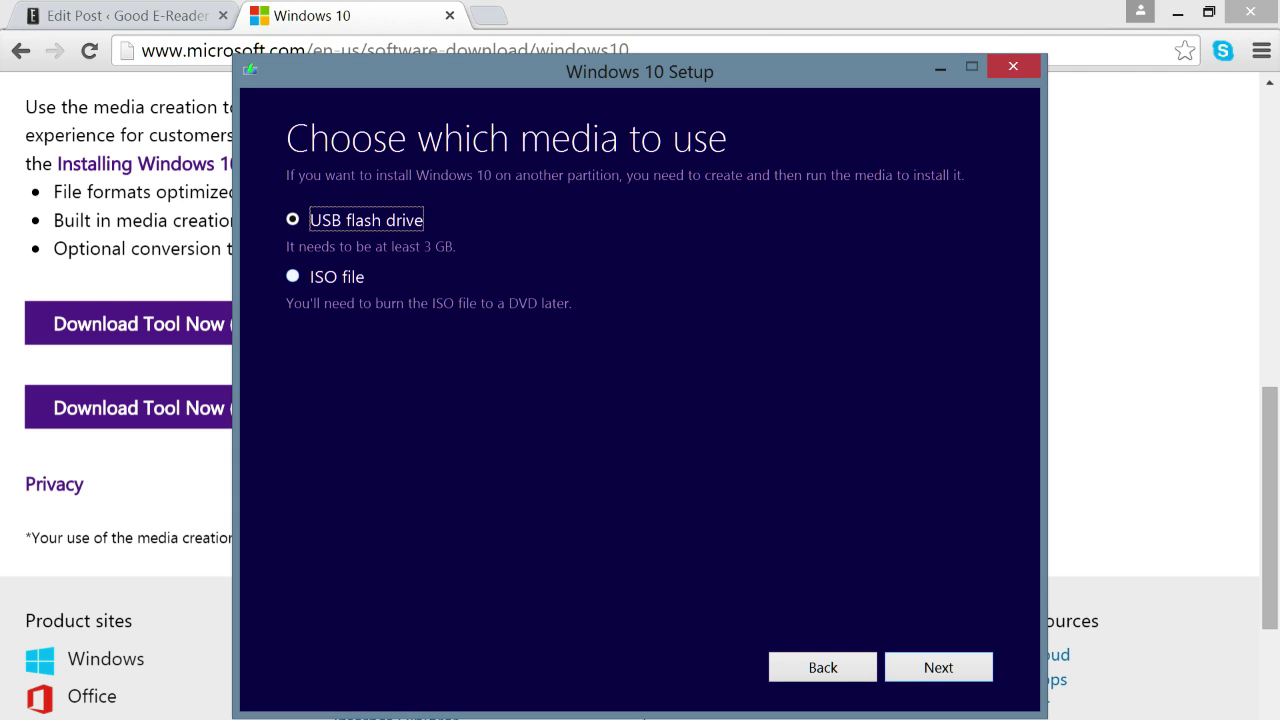
- Select ISO file as the installation media and continue to the choice of a save path
key("Down")
key("space")
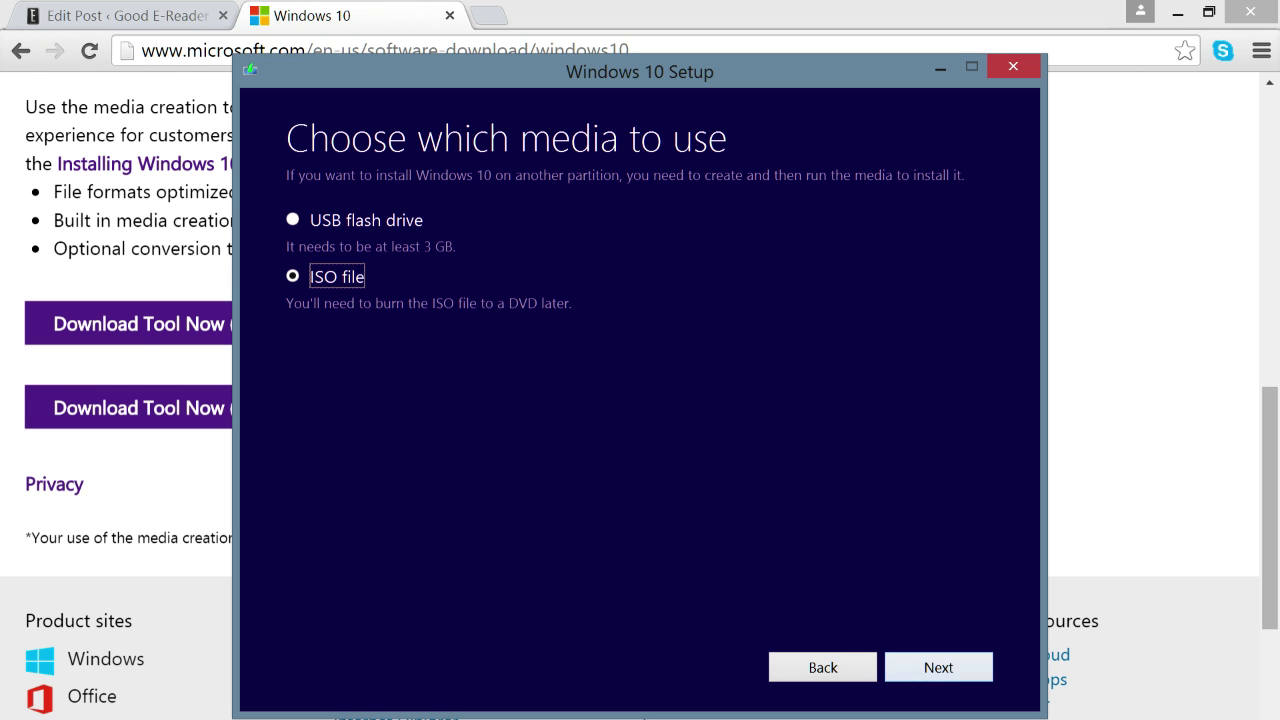
key("Return")
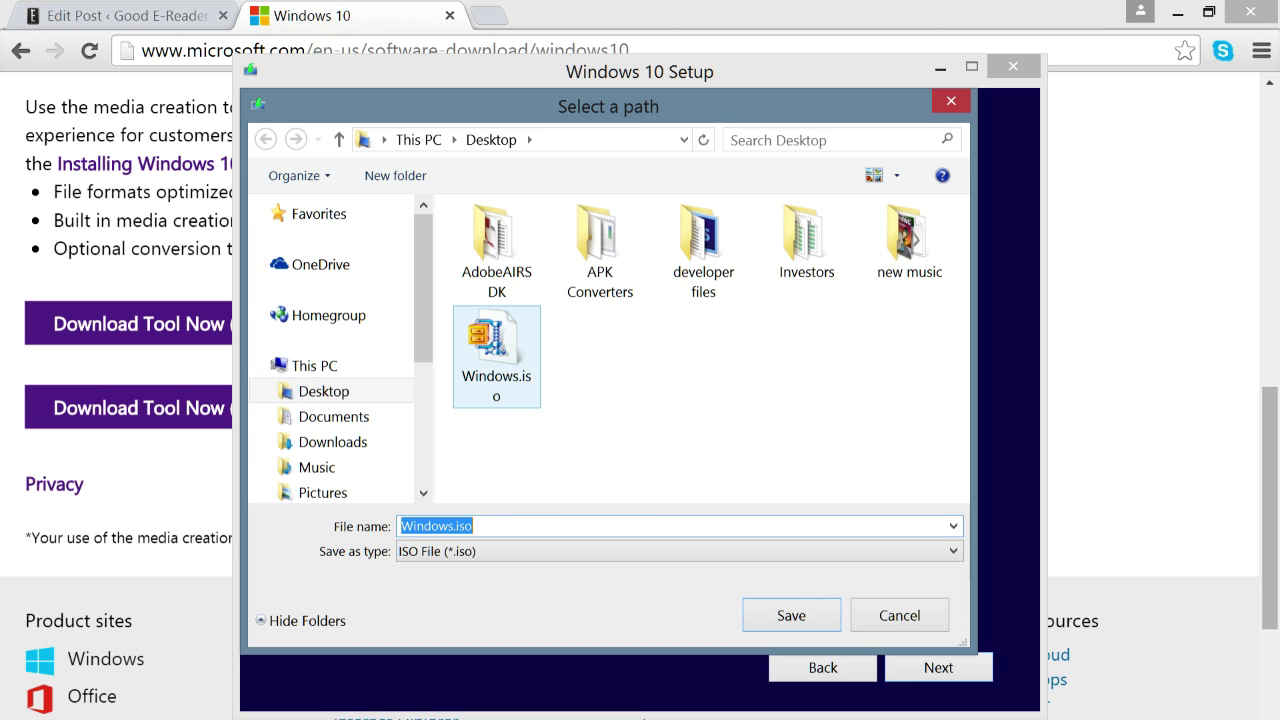
- Cancel the save path selection and quit Windows 10 Setup
left_click(899, 615)
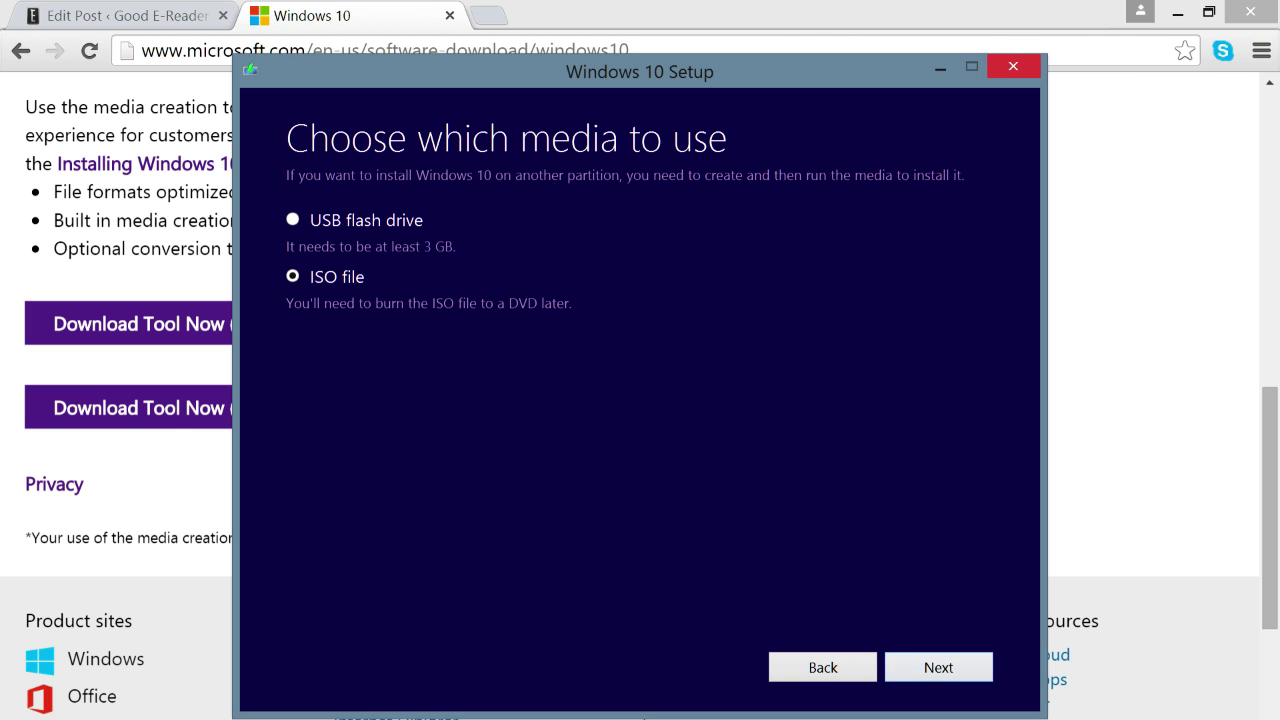
left_click(1013, 66)
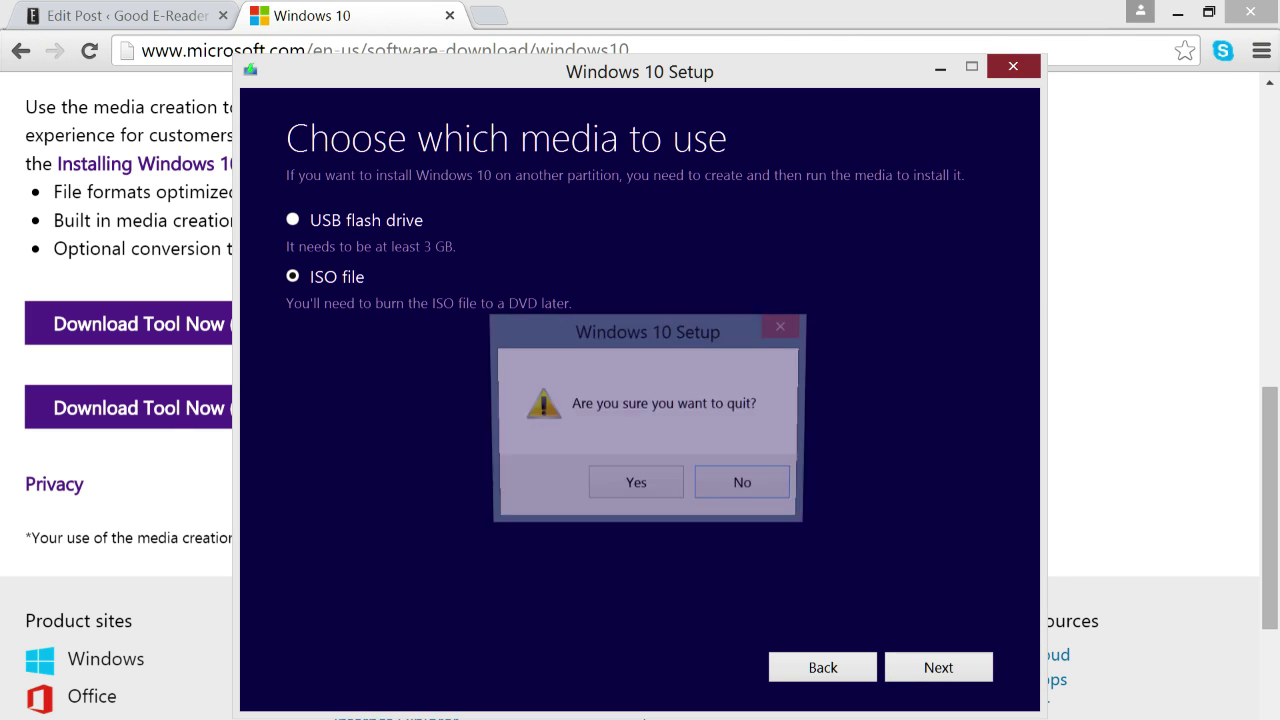
key("Return")
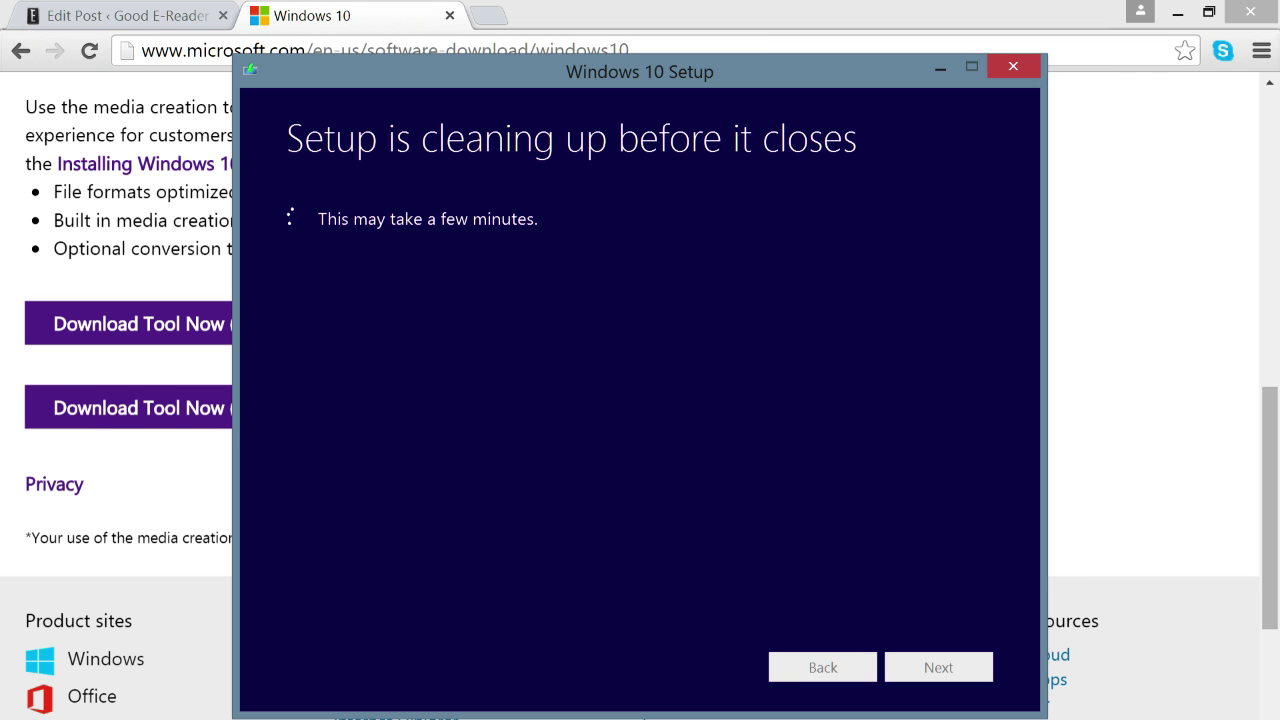
- Go back to the Good E-Reader article and find its section on programs for virtually mounting the ISO
scroll(640, 400, "up", 2)
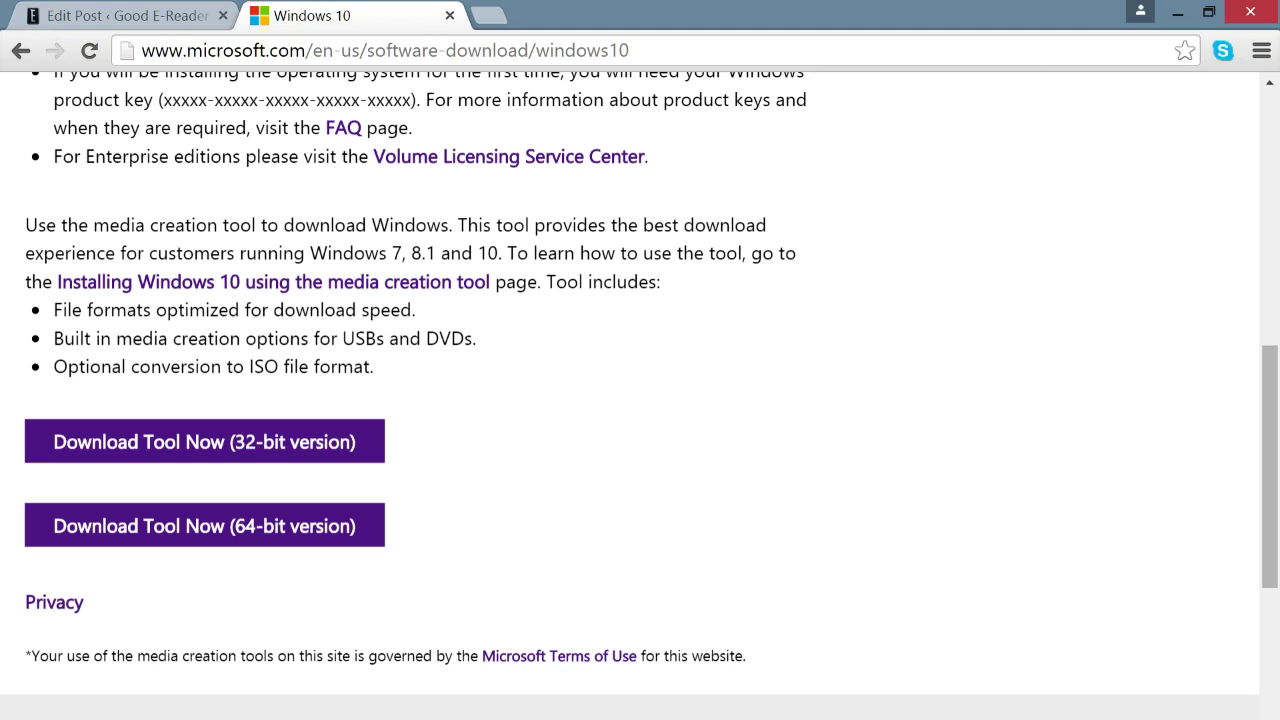
left_click(125, 15)
left_click(355, 15)
left_click(20, 50)
scroll(435, 430, "down", 20)
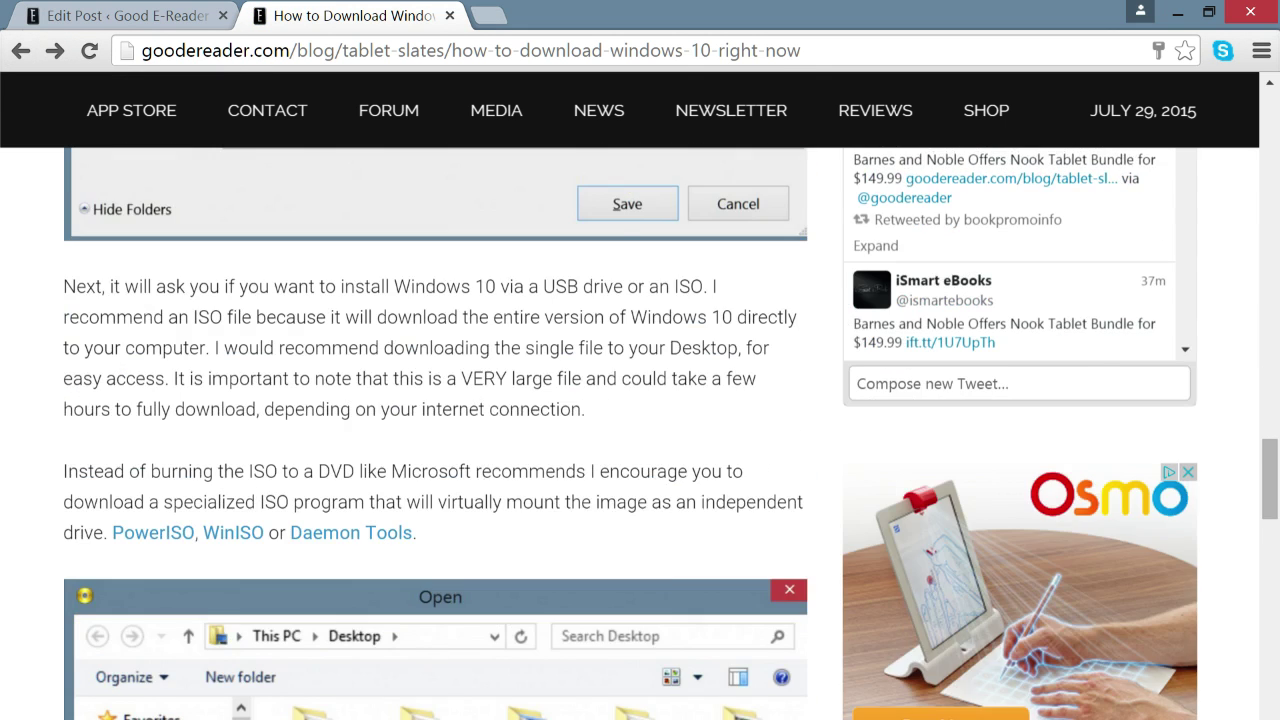
- Switch to PowerISO by launching it from the desktop, and continue with the unregistered version
scroll(435, 430, "down", 1)
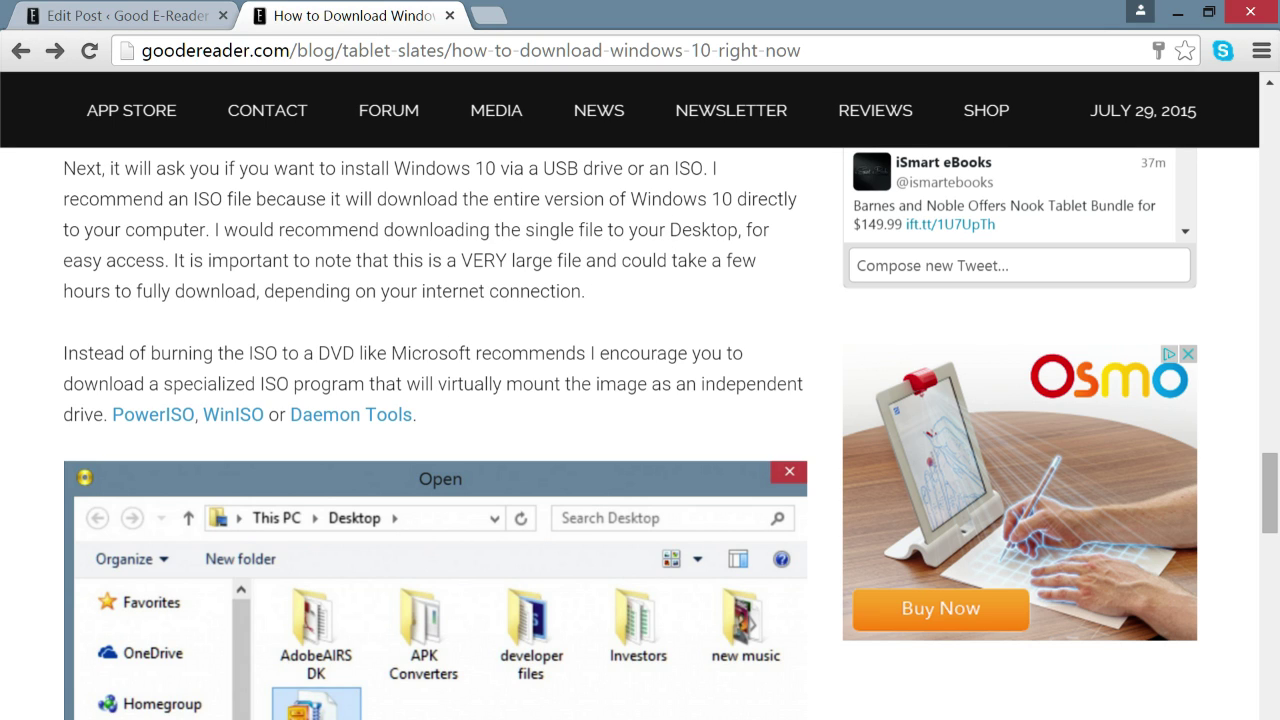
key("super+d")
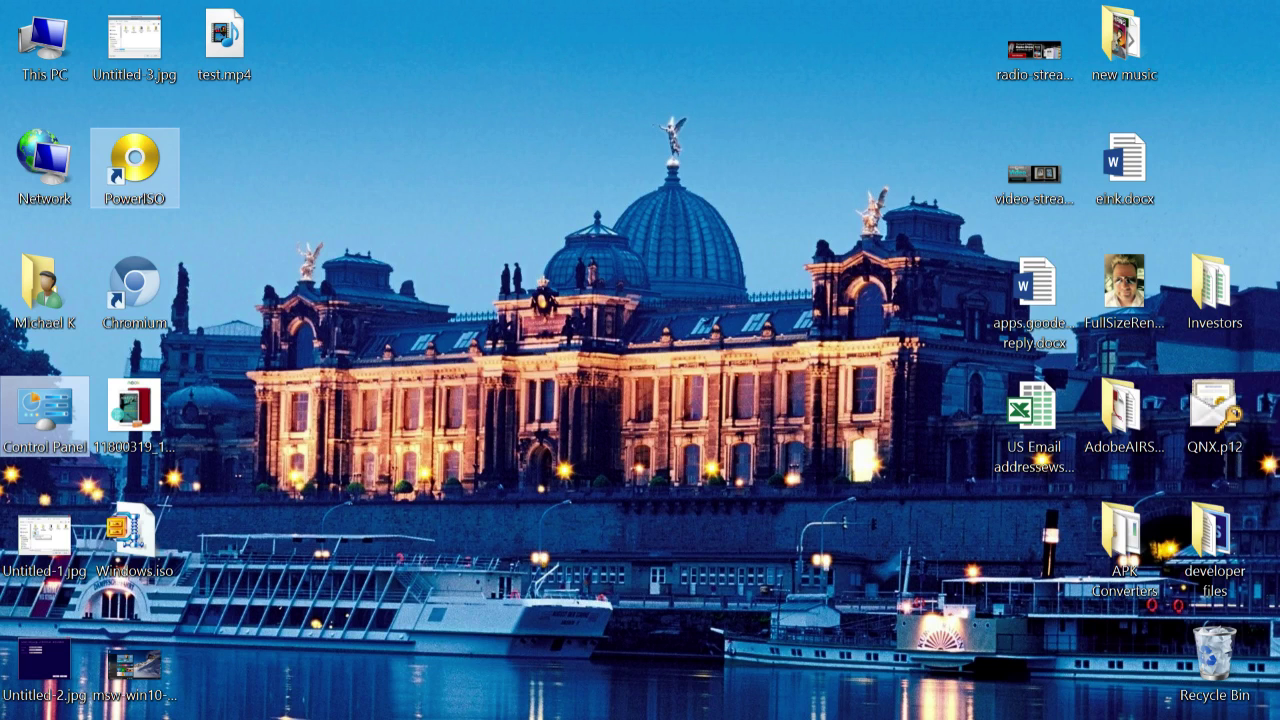
left_click(134, 167)
key("Return")
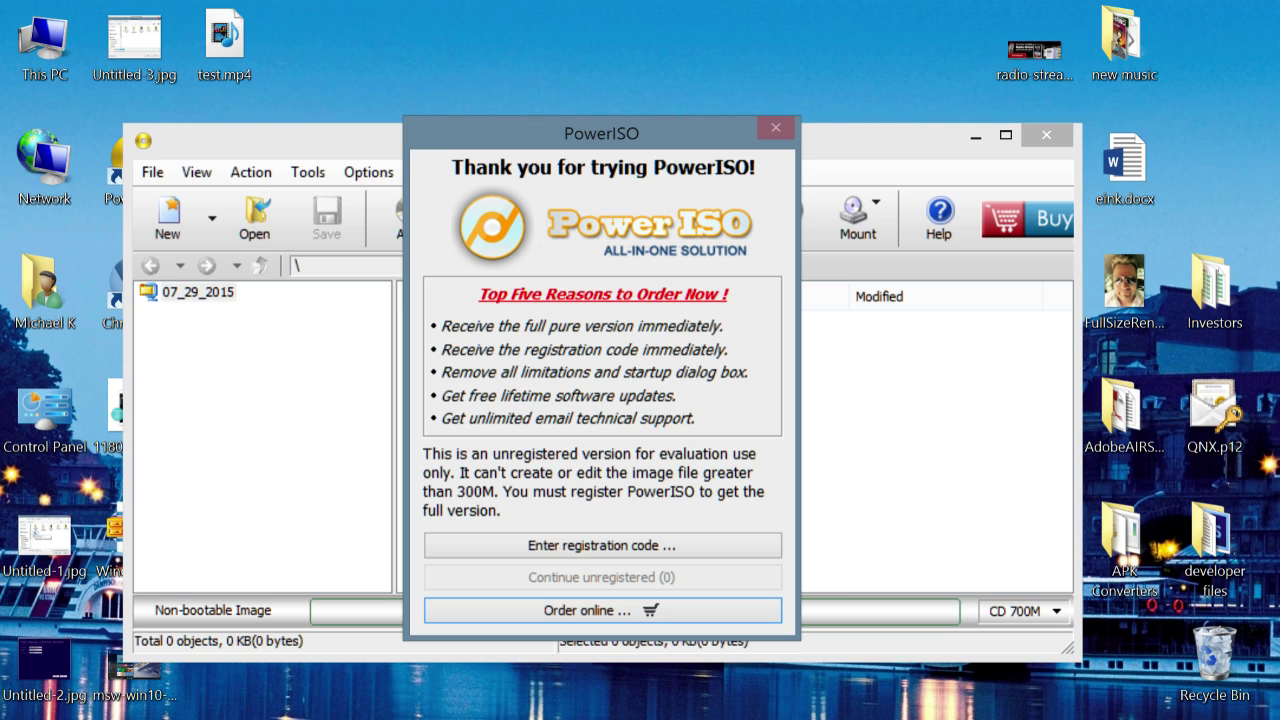
left_click(602, 577)
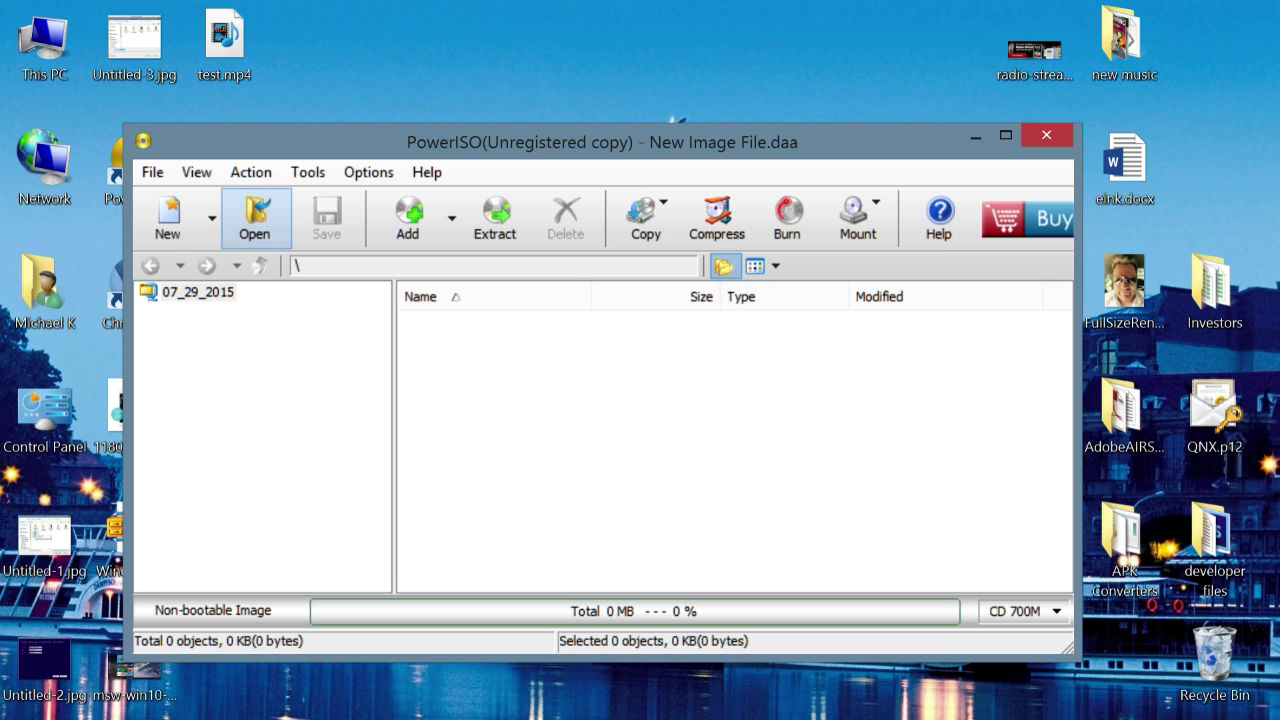
- Open Windows.iso from the Desktop folder and mount that image to the virtual drive F:
left_click(254, 218)
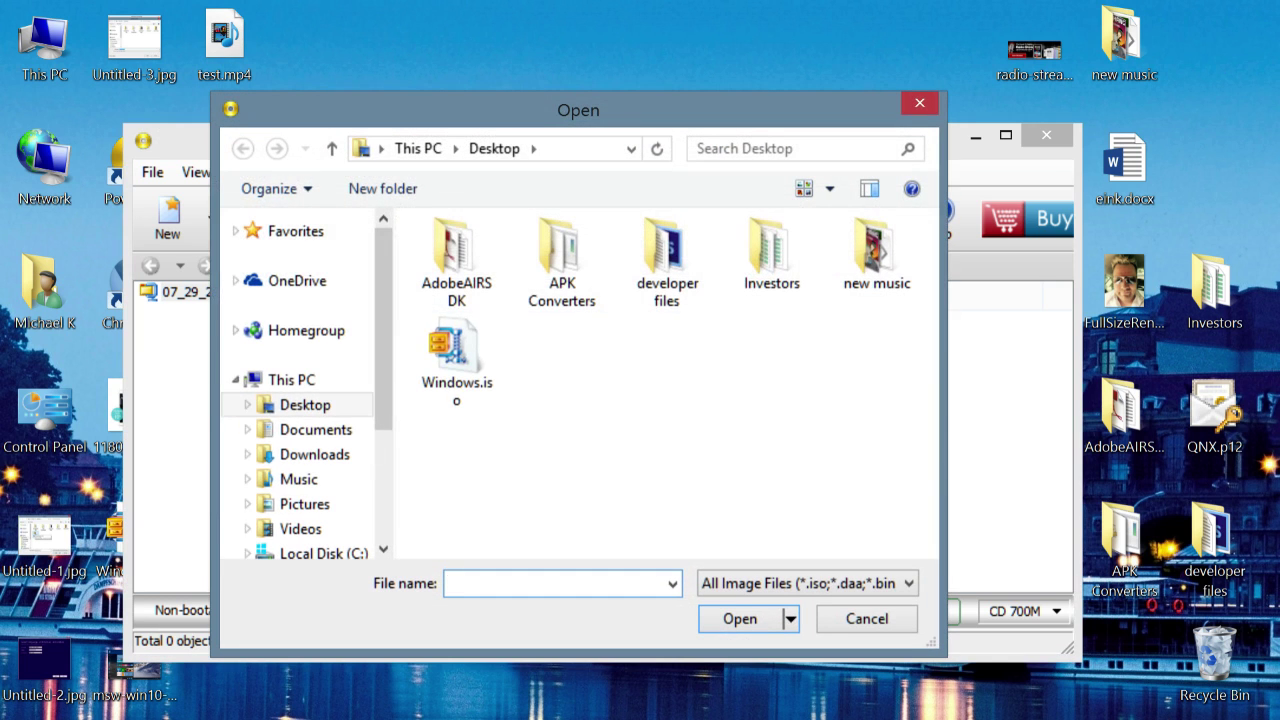
double_click(457, 358)
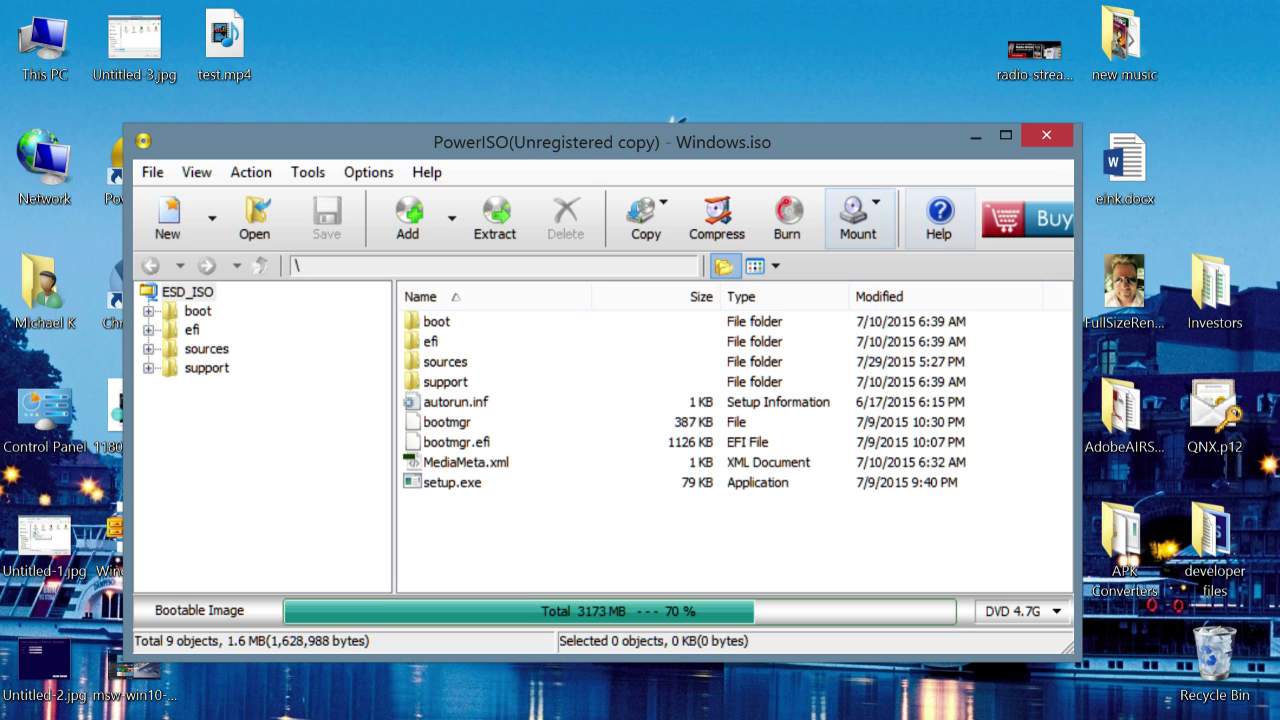
left_click(858, 218)
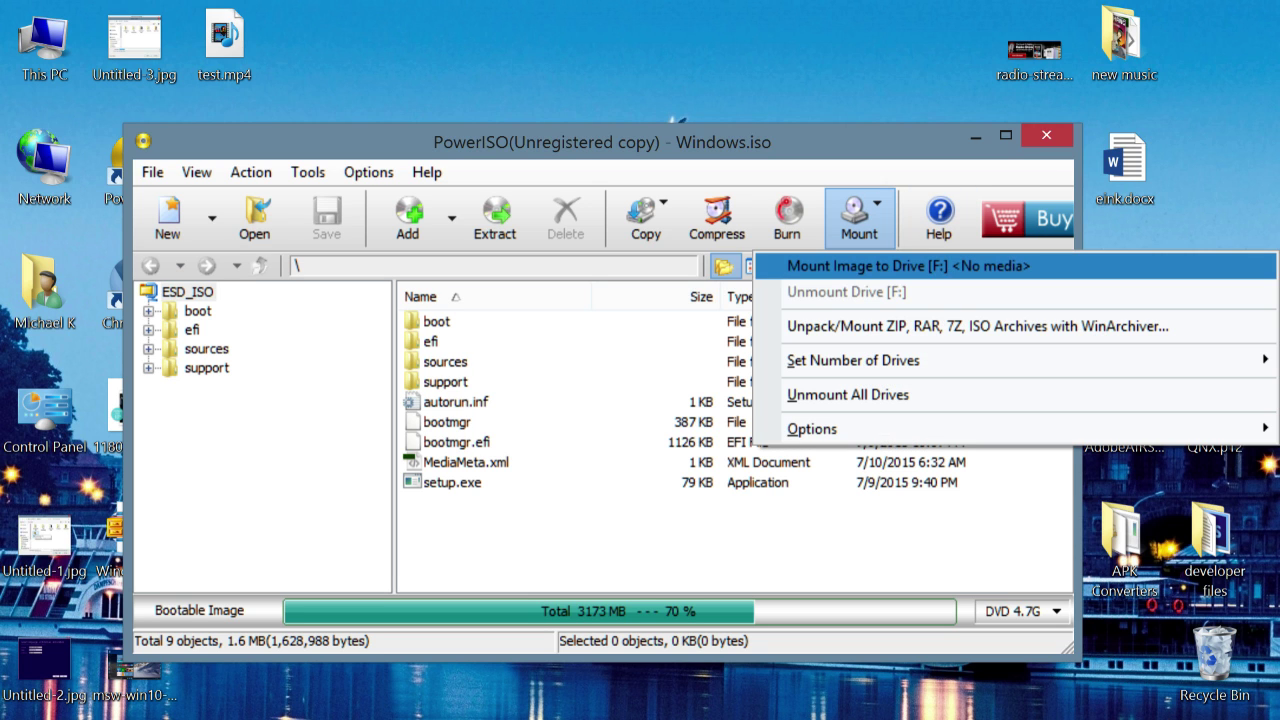
left_click(900, 265)
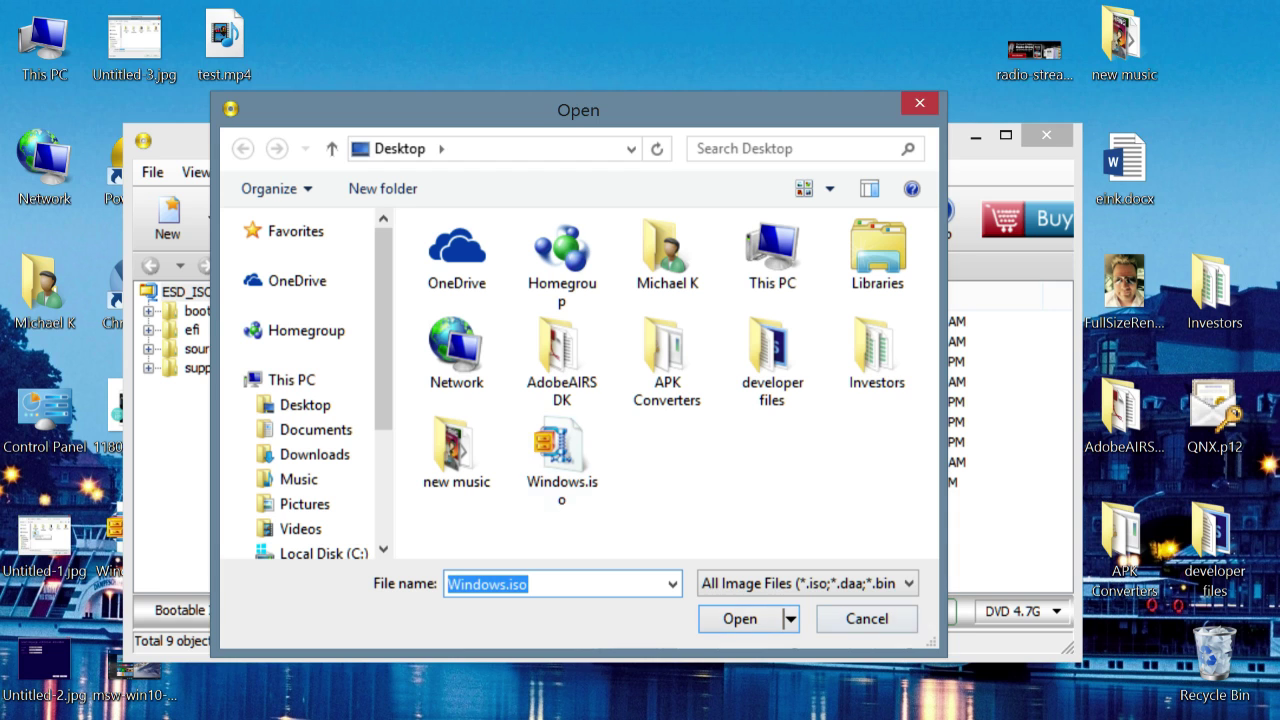
left_click(739, 618)
left_click(857, 218)
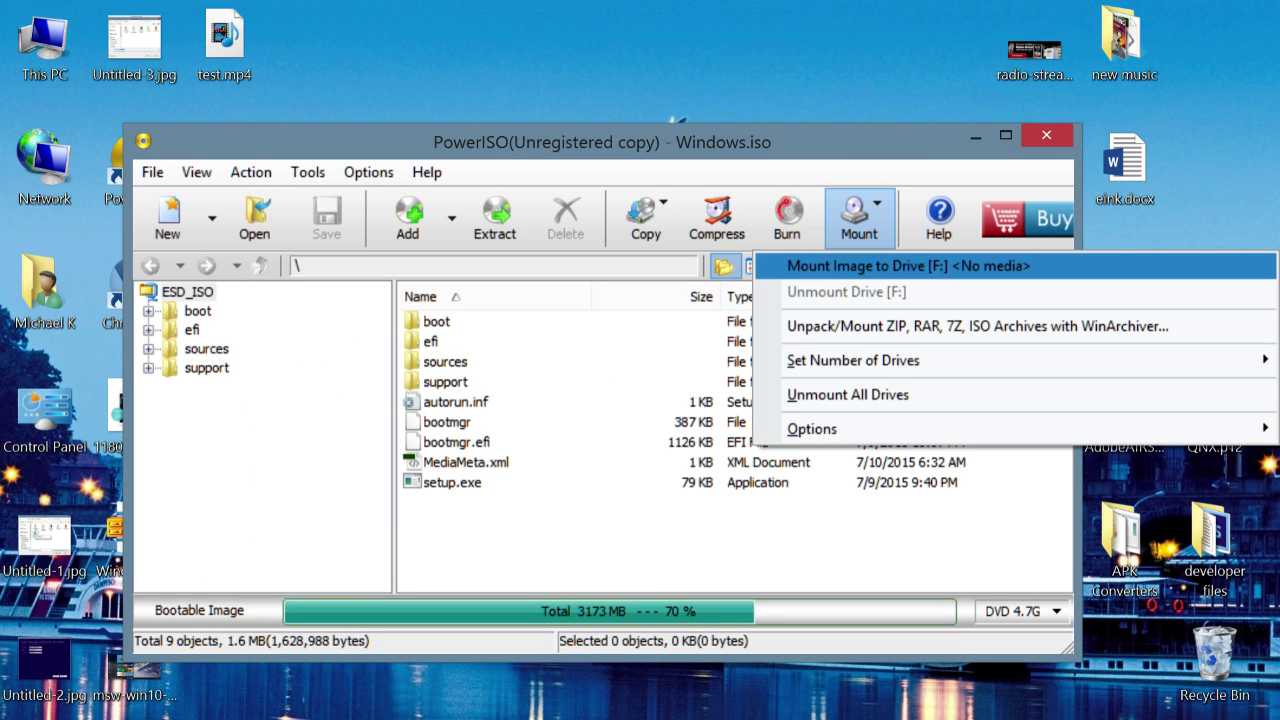
left_click(908, 266)
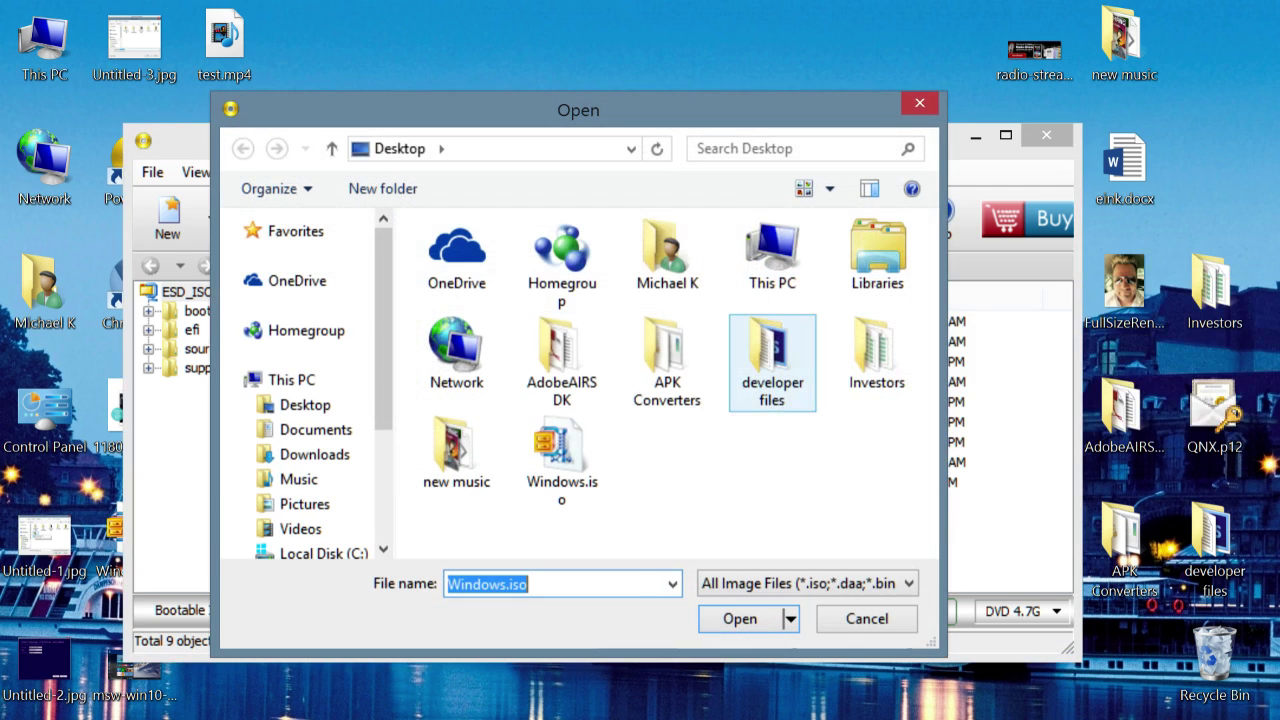
key("Return")
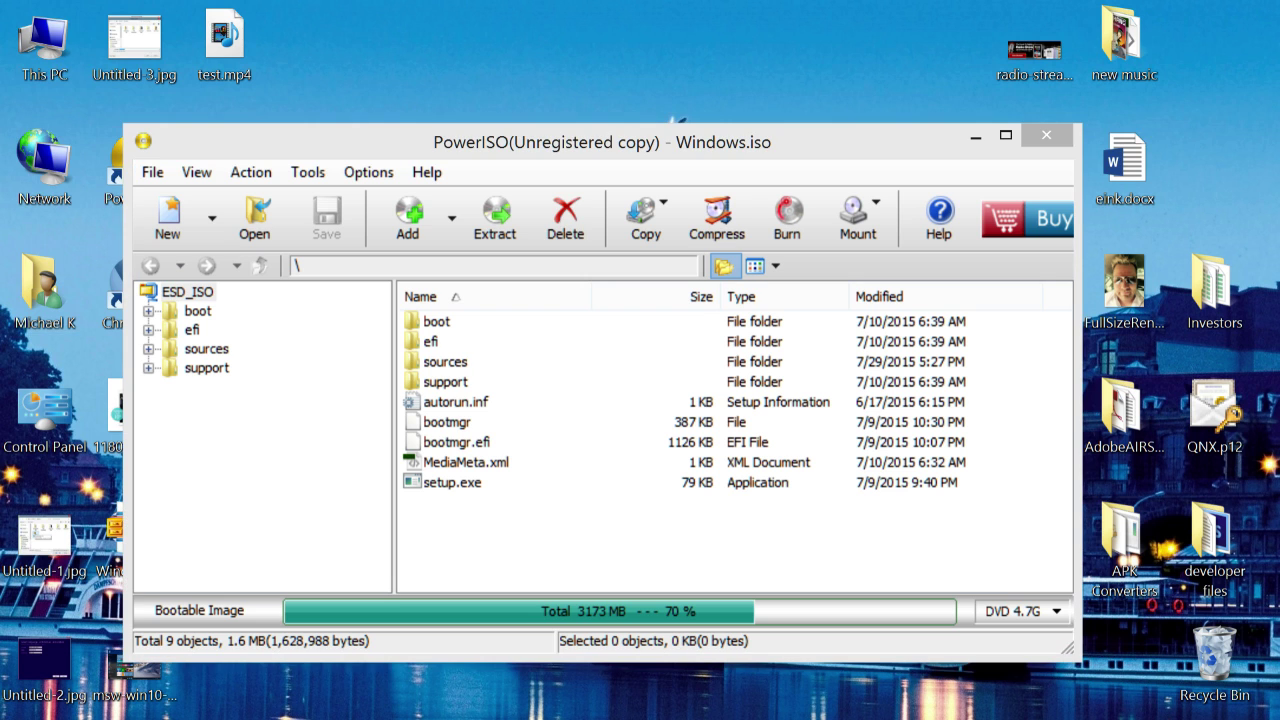
- Switch to File Explorer, open the mounted ESD-ISO drive (F:) from This PC, and select setup.exe
double_click(44, 48)
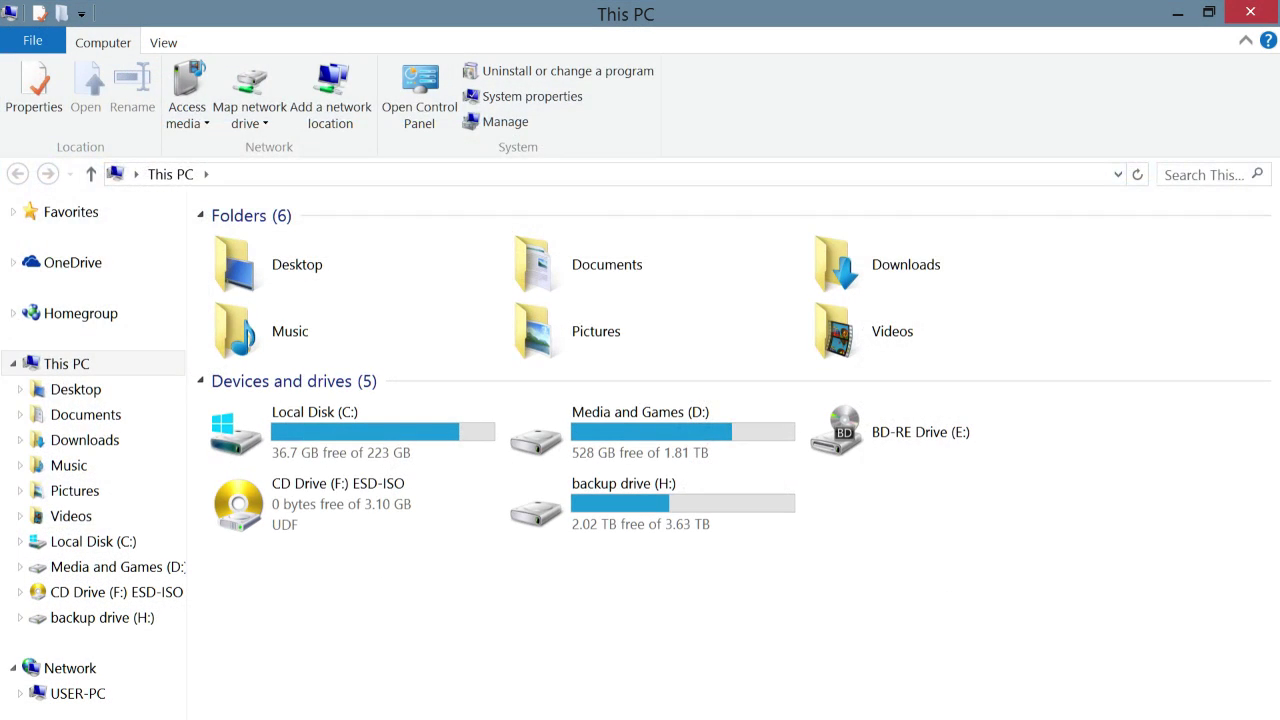
left_click(116, 592)
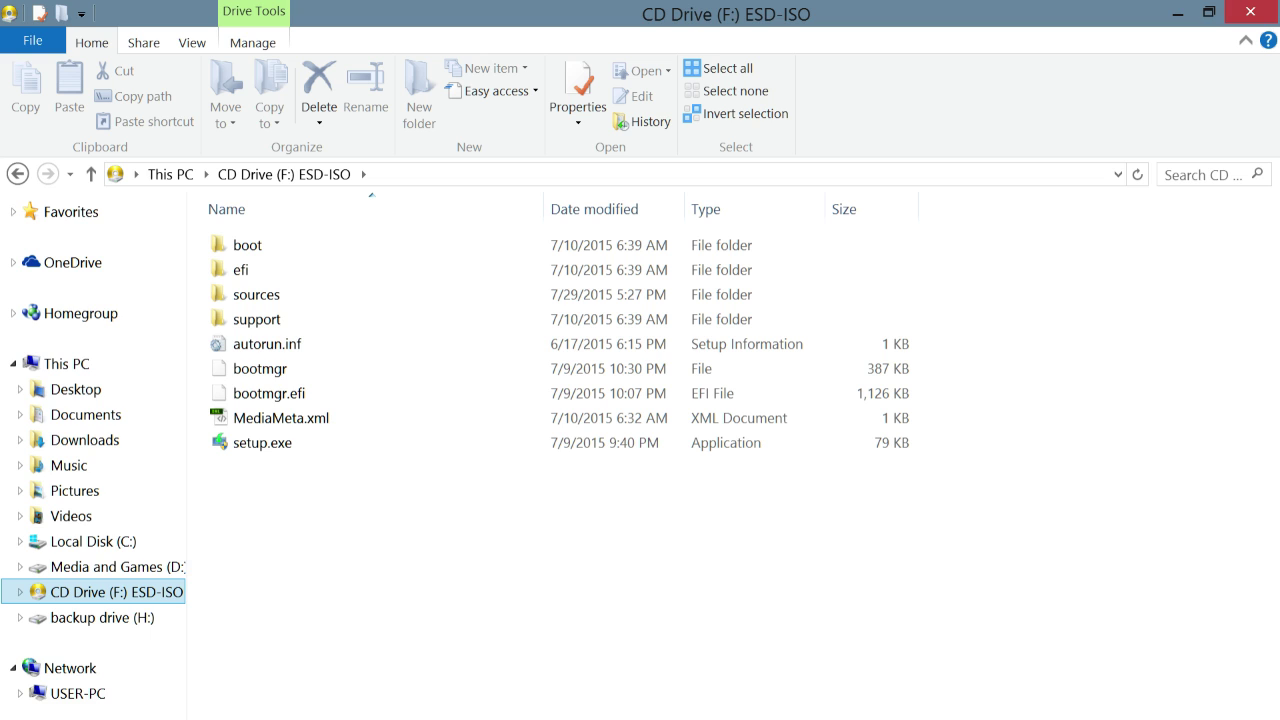
left_click(262, 442)
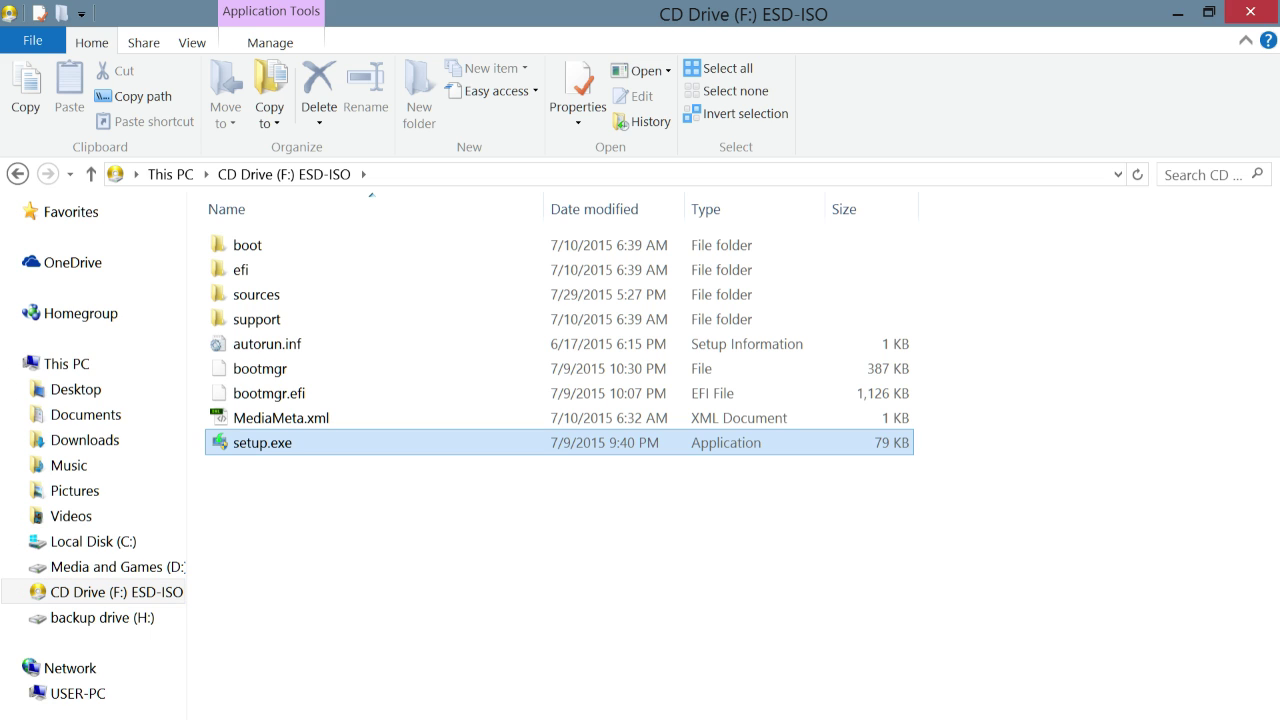